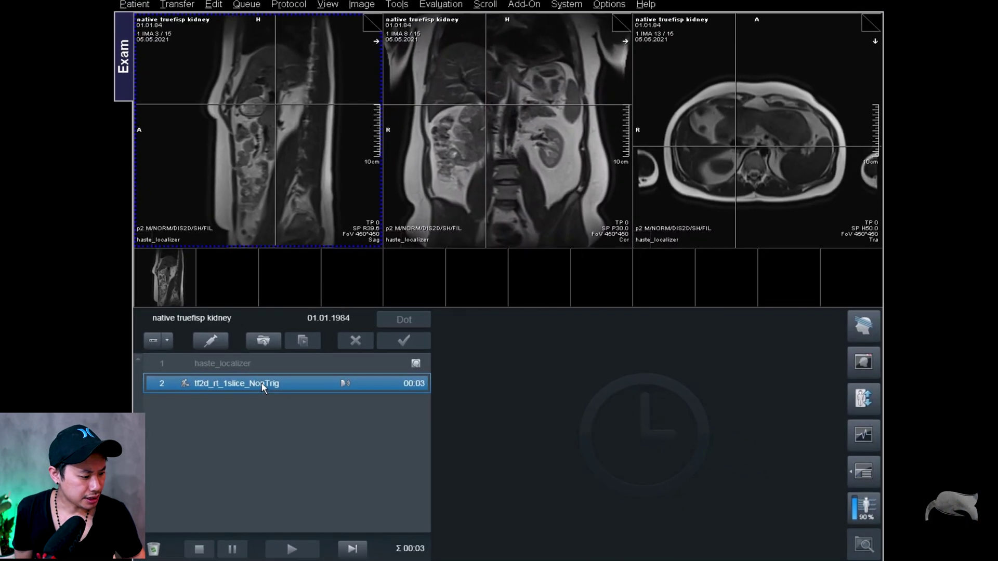
# Open the tf2d_rt_1slice_NonTrig protocol, position its slice coronally through both kidneys, and run the scan.
pyautogui.doubleClick(262, 385)
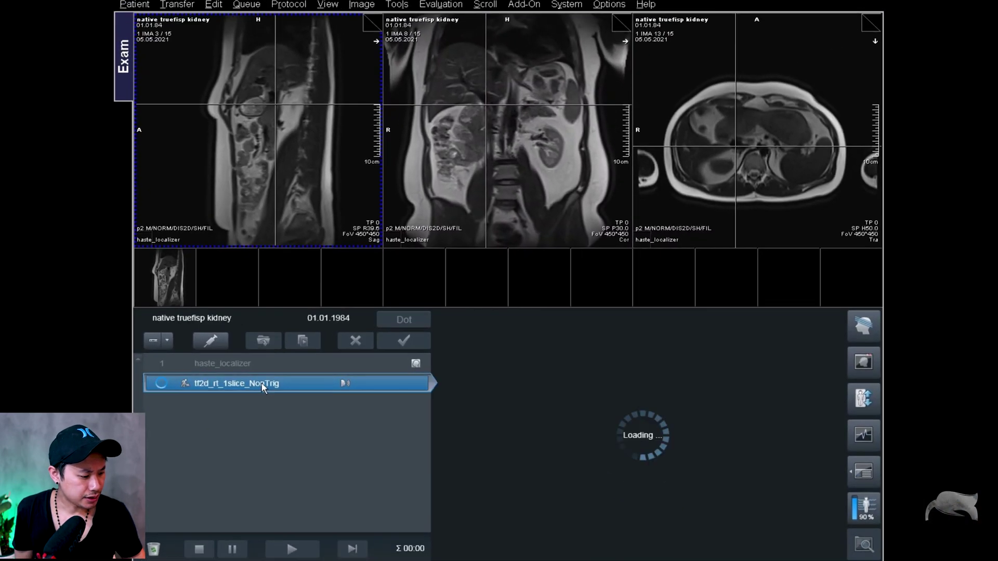
pyautogui.rightClick(528, 165)
pyautogui.click(554, 265)
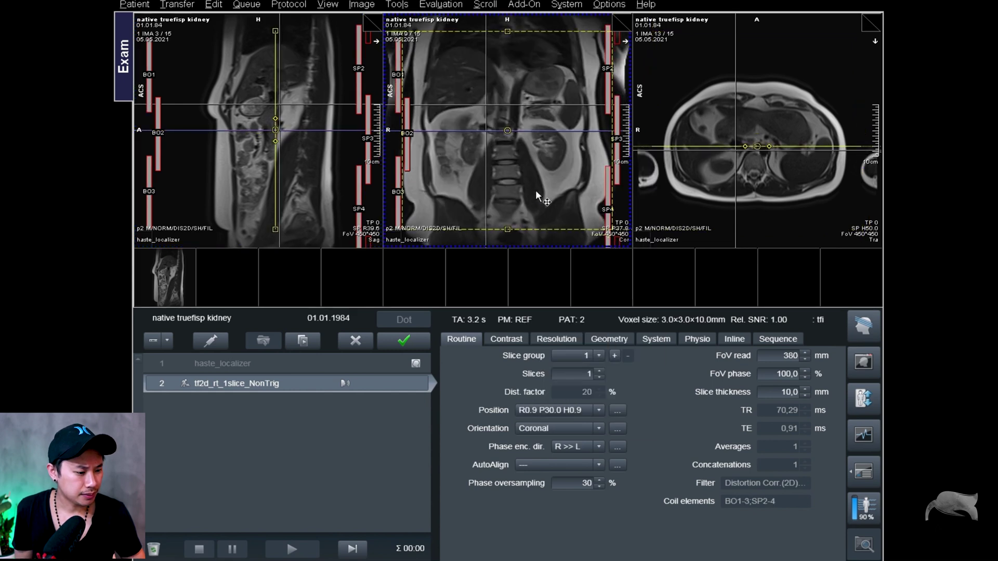
pyautogui.rightClick(536, 190)
pyautogui.click(566, 345)
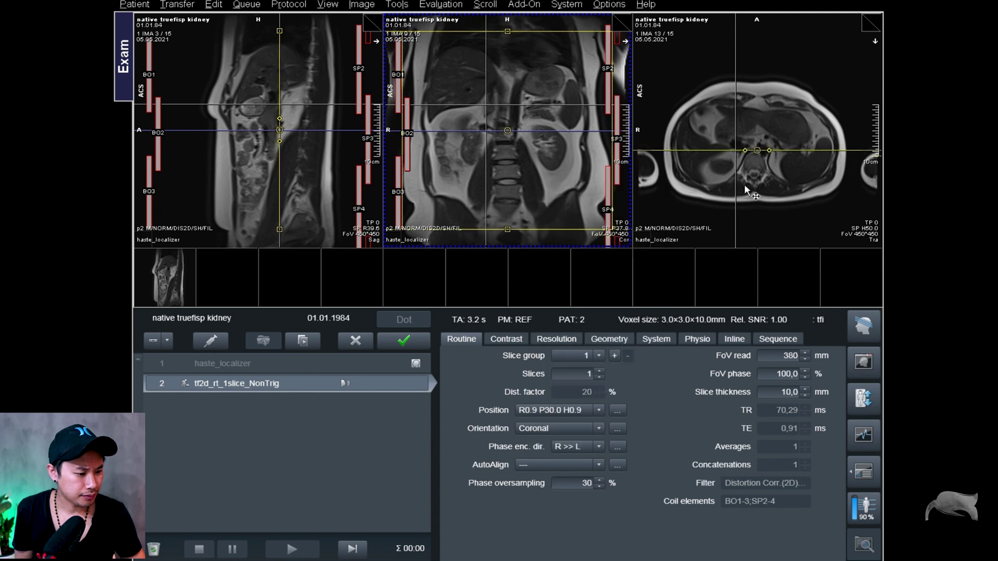
pyautogui.moveTo(757, 150); pyautogui.dragTo(758, 166)
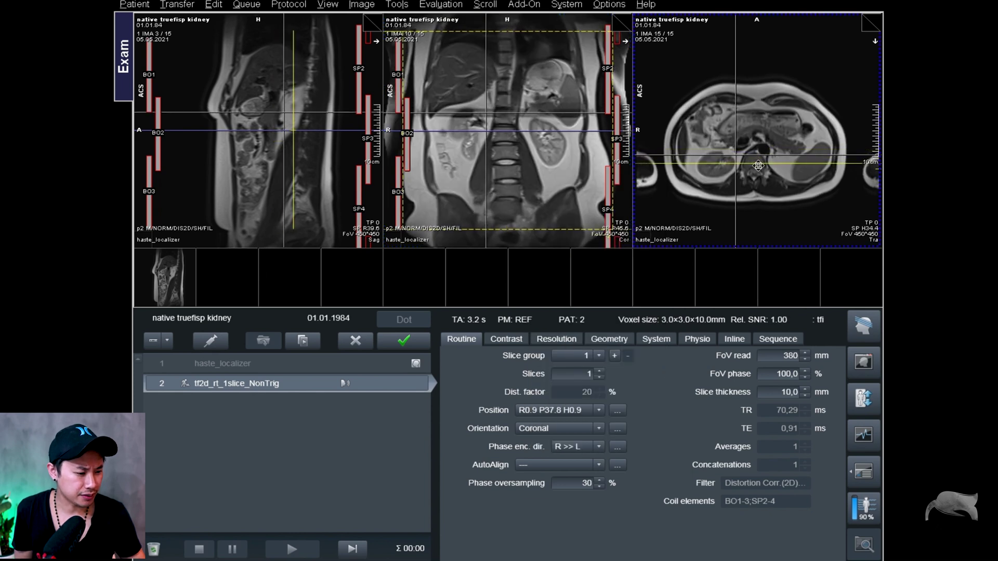
pyautogui.click(404, 340)
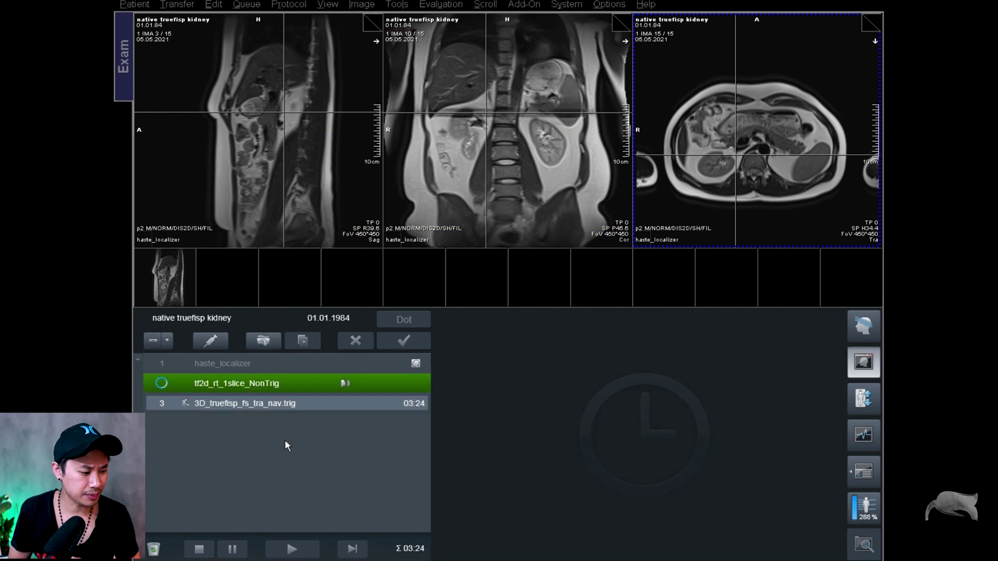
# Open the 3D_truefisp_fs_tra_nav.trig protocol with the automatic adjust volume and shift its slab headward to about H10.0 on the coronal real-time series.
pyautogui.click(292, 549)
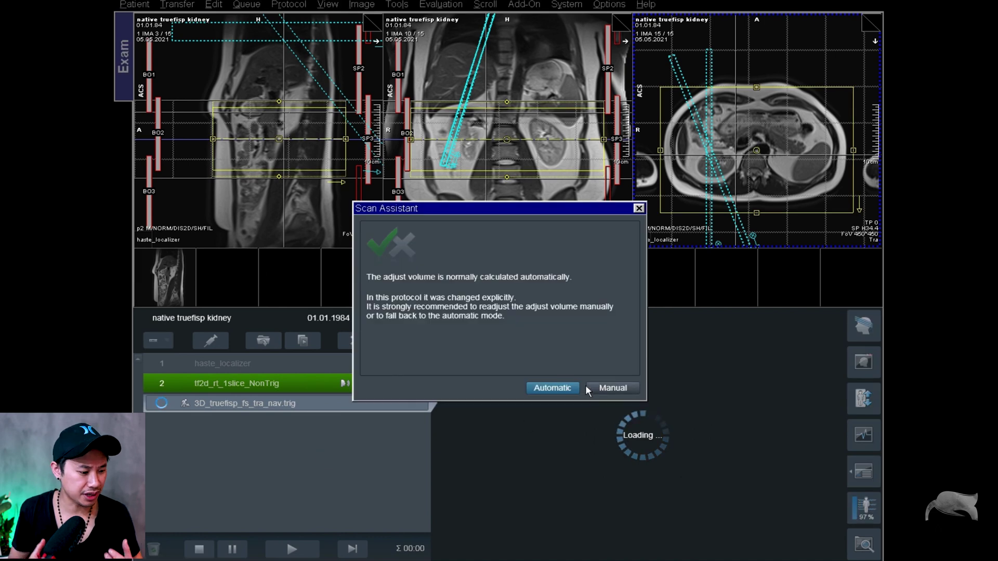
pyautogui.click(573, 387)
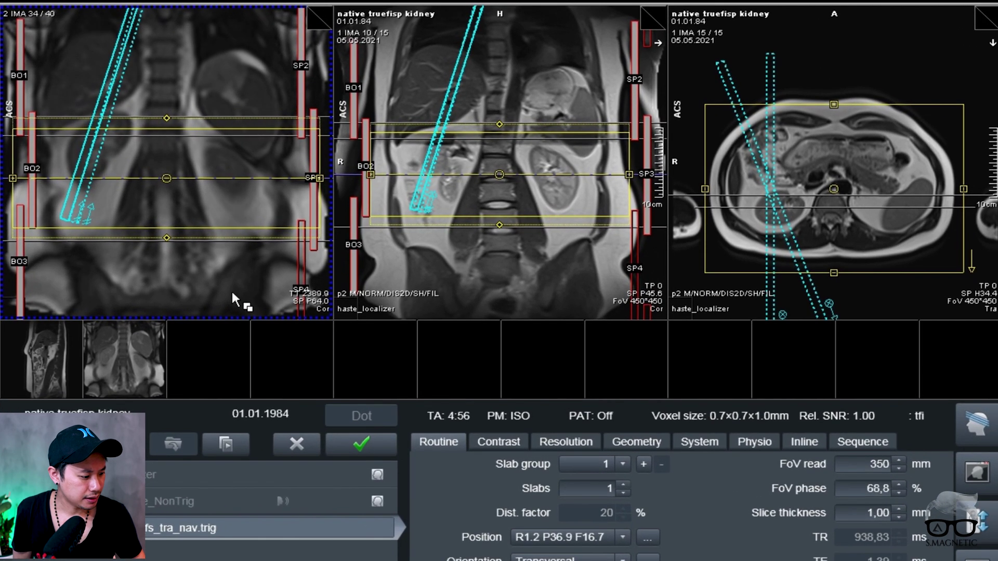
pyautogui.moveTo(232, 293); pyautogui.dragTo(163, 180)
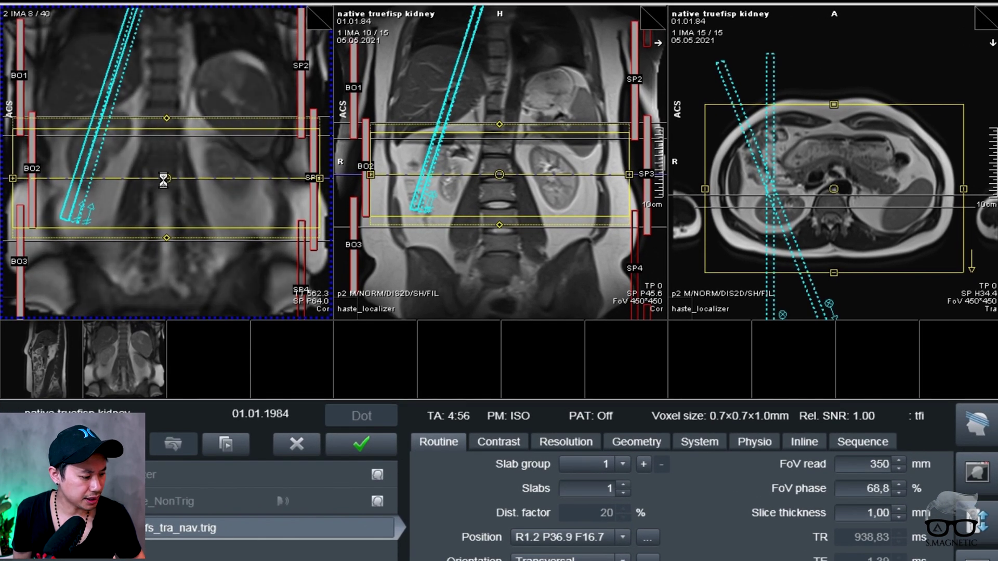
pyautogui.moveTo(163, 179); pyautogui.dragTo(163, 156)
pyautogui.scroll(-14, 167, 257)
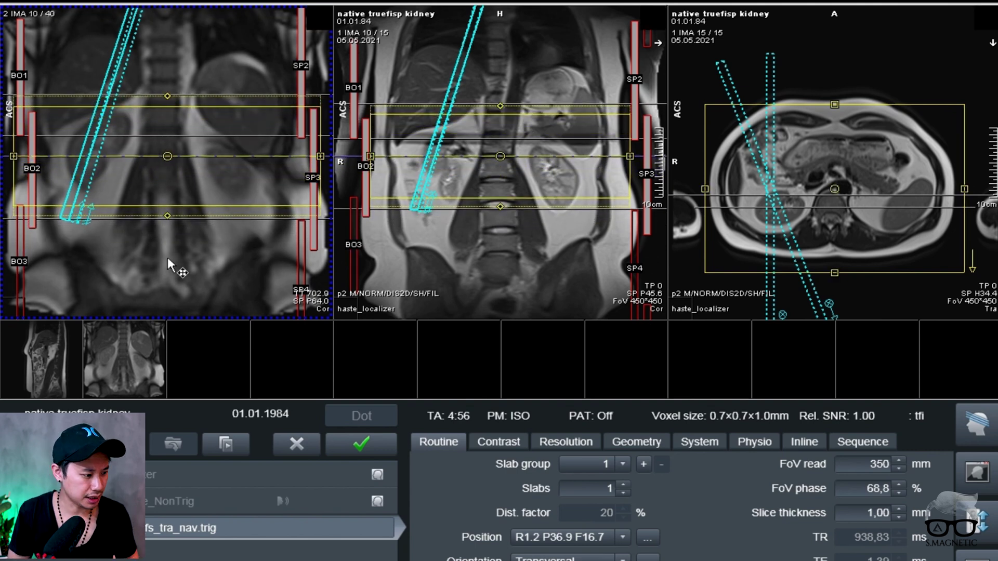
# Move the navigator pair up to the liver dome in the coronal real-time view and tilt it away from the right kidney.
pyautogui.scroll(-4, 117, 78)
pyautogui.moveTo(116, 76); pyautogui.dragTo(95, 39)
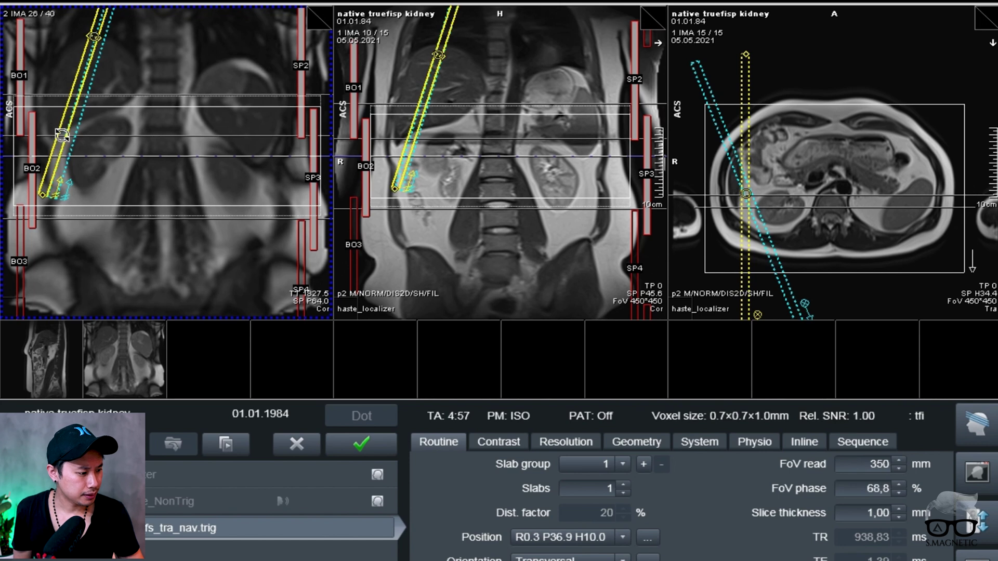
pyautogui.moveTo(62, 135); pyautogui.dragTo(46, 149)
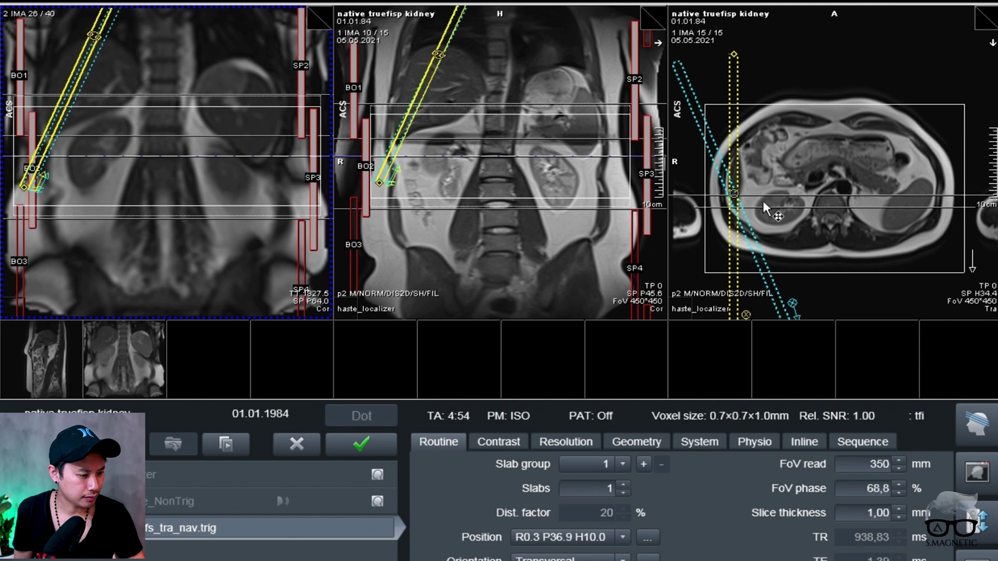
# Fine-tune the navigator pair's position through the right liver lobe using the transverse and coronal views, keeping it lateral to the kidney.
pyautogui.click(799, 238)
pyautogui.scroll(-1, 799, 237)
pyautogui.scroll(4, 798, 234)
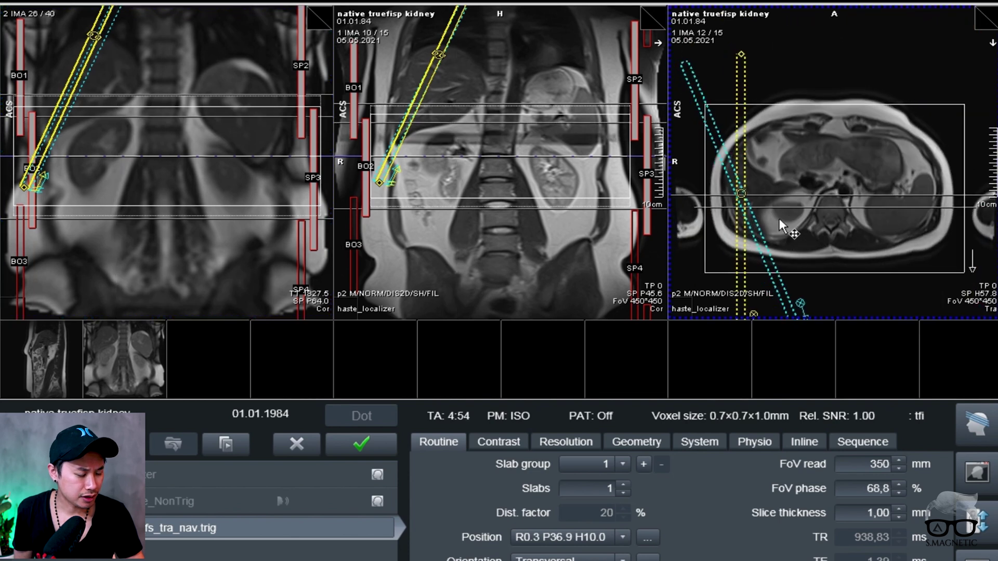
pyautogui.scroll(1, 778, 218)
pyautogui.moveTo(741, 194); pyautogui.dragTo(749, 196)
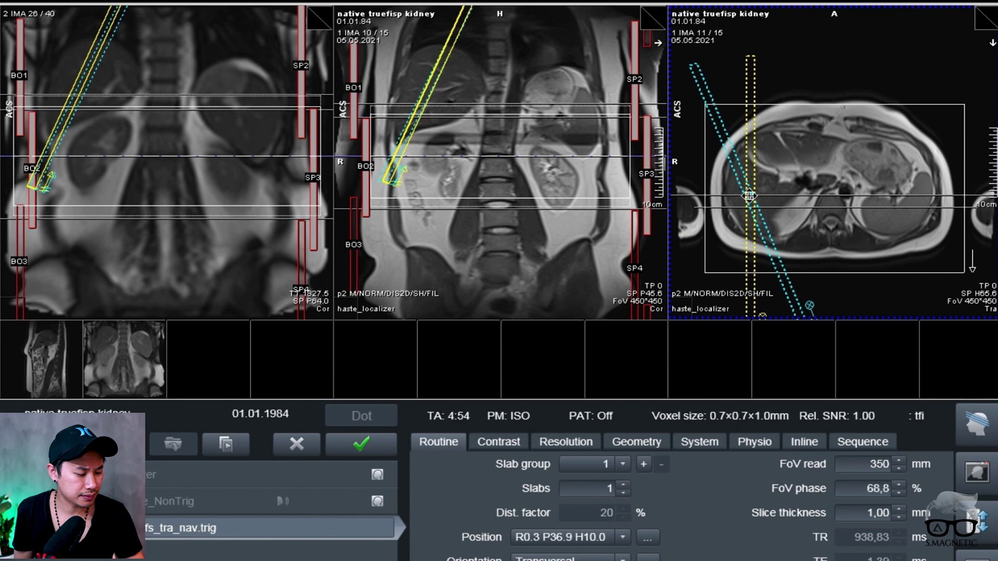
pyautogui.moveTo(104, 35); pyautogui.dragTo(102, 36)
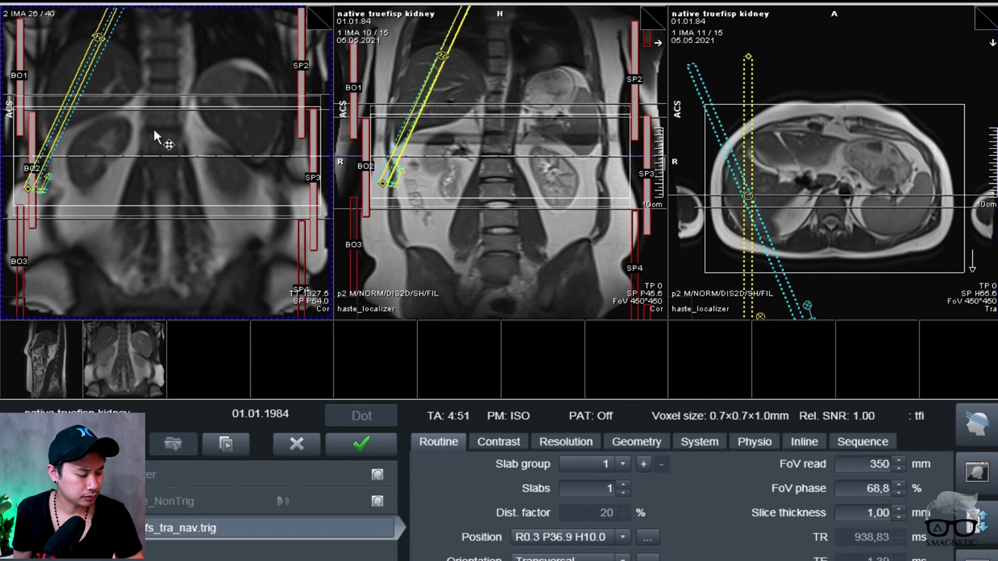
# Narrow the inversion region in the transverse view, reduce its anterior-posterior depth, and shift it posteriorly over the kidneys.
pyautogui.click(163, 155)
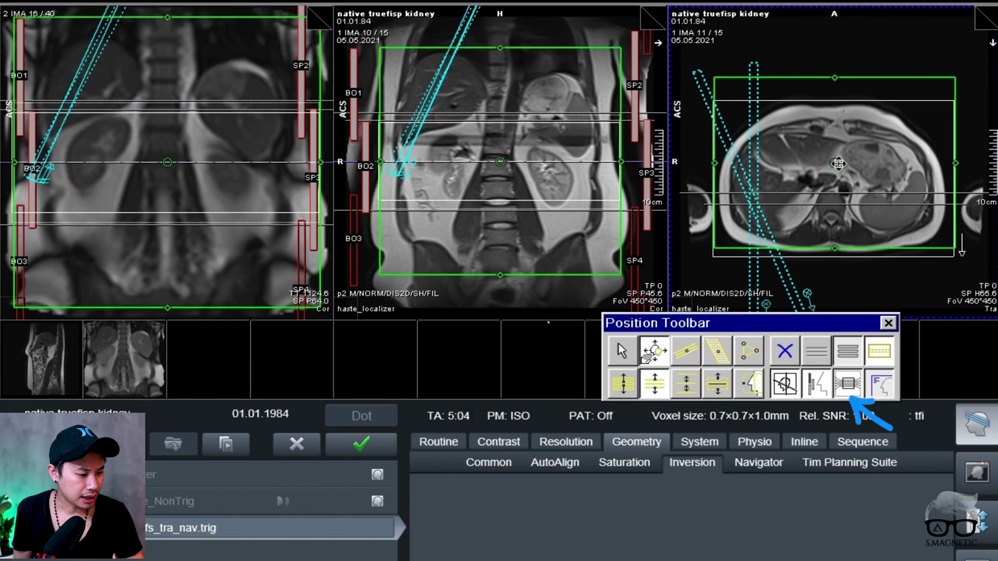
pyautogui.moveTo(838, 169); pyautogui.dragTo(839, 183)
pyautogui.moveTo(716, 186); pyautogui.dragTo(740, 182)
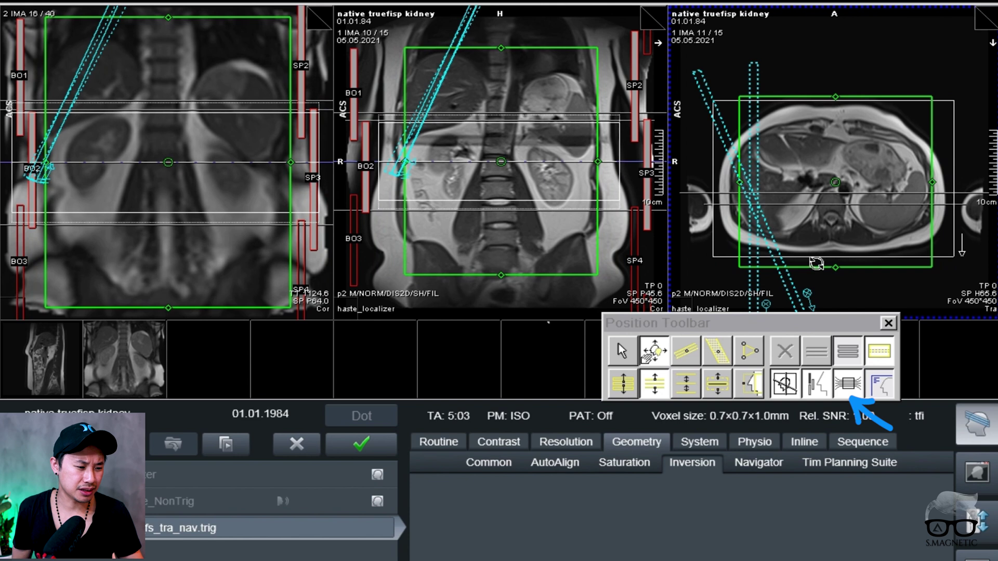
pyautogui.moveTo(833, 267); pyautogui.dragTo(834, 224)
pyautogui.moveTo(836, 183); pyautogui.dragTo(833, 207)
# Trim the inversion region to about 258 mm wide, reduce its depth further, and shorten its head-foot extent around the kidneys.
pyautogui.scroll(-2, 860, 226)
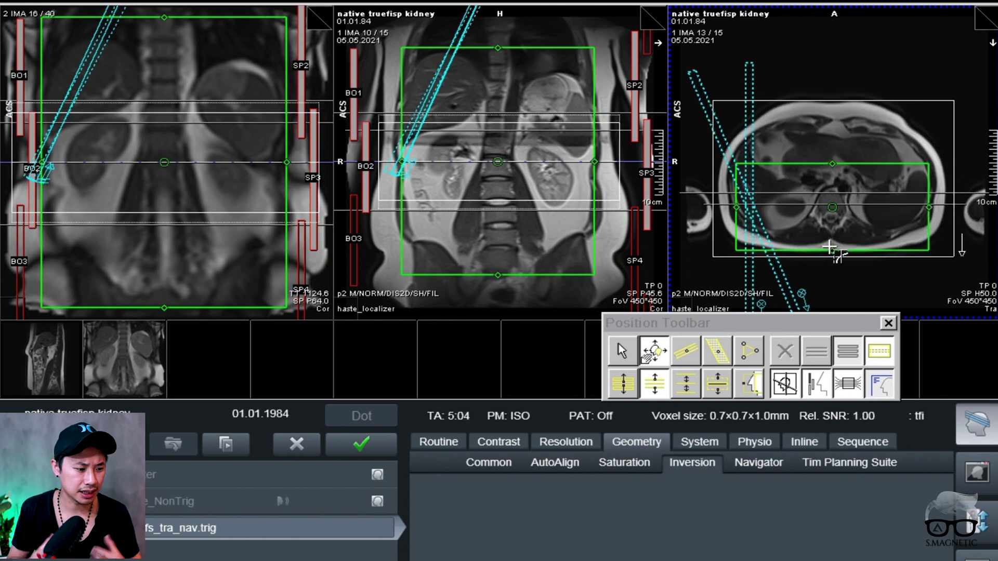
pyautogui.moveTo(830, 251); pyautogui.dragTo(829, 242)
pyautogui.moveTo(739, 208); pyautogui.dragTo(747, 208)
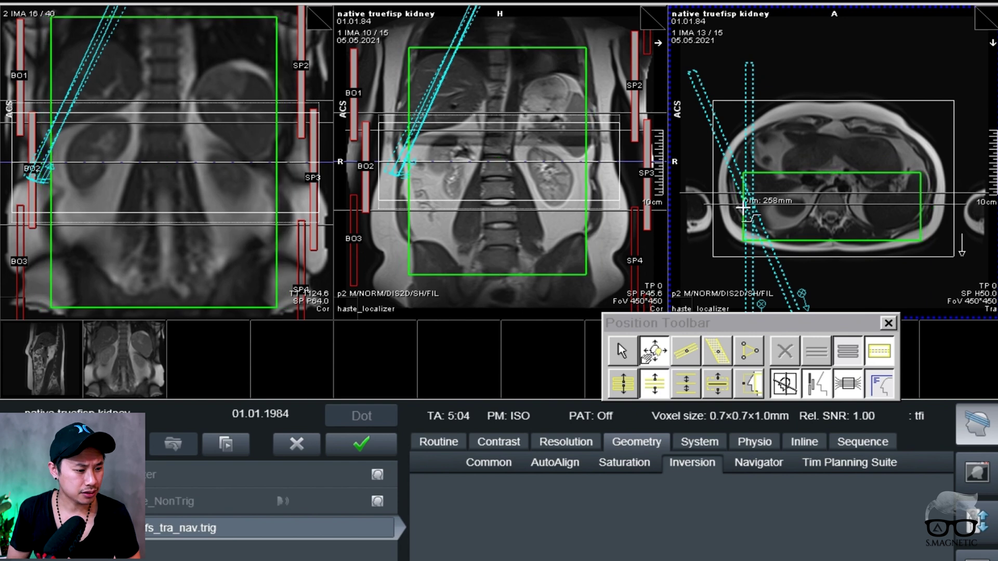
pyautogui.moveTo(499, 275); pyautogui.dragTo(495, 202)
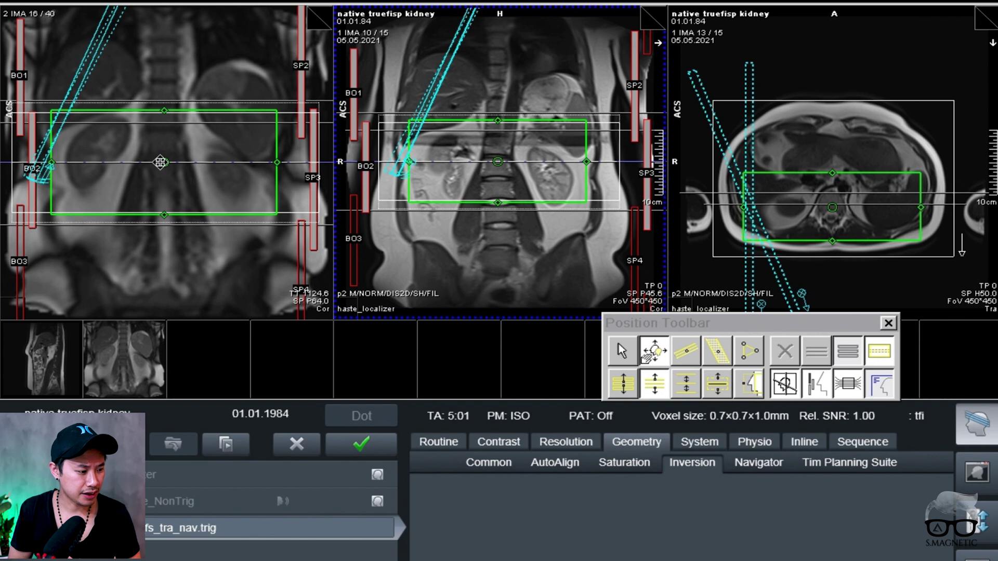
# Check slab coverage across the coronal real-time images and shift the imaging slab slightly headward relative to the inversion region.
pyautogui.scroll(-1, 160, 162)
pyautogui.scroll(1, 174, 182)
pyautogui.scroll(-1, 174, 182)
pyautogui.click(174, 182)
pyautogui.scroll(-7, 174, 182)
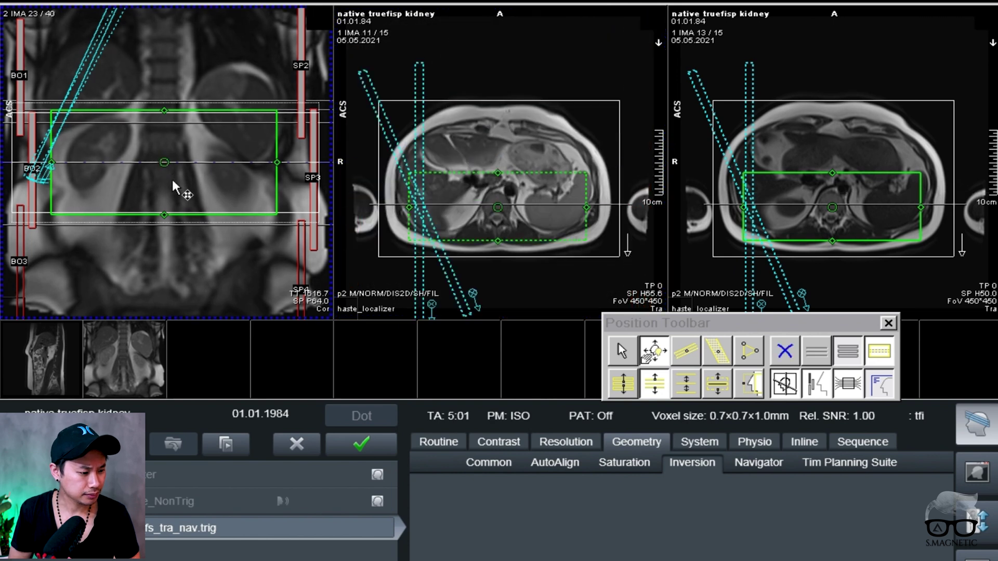
pyautogui.scroll(-16, 175, 188)
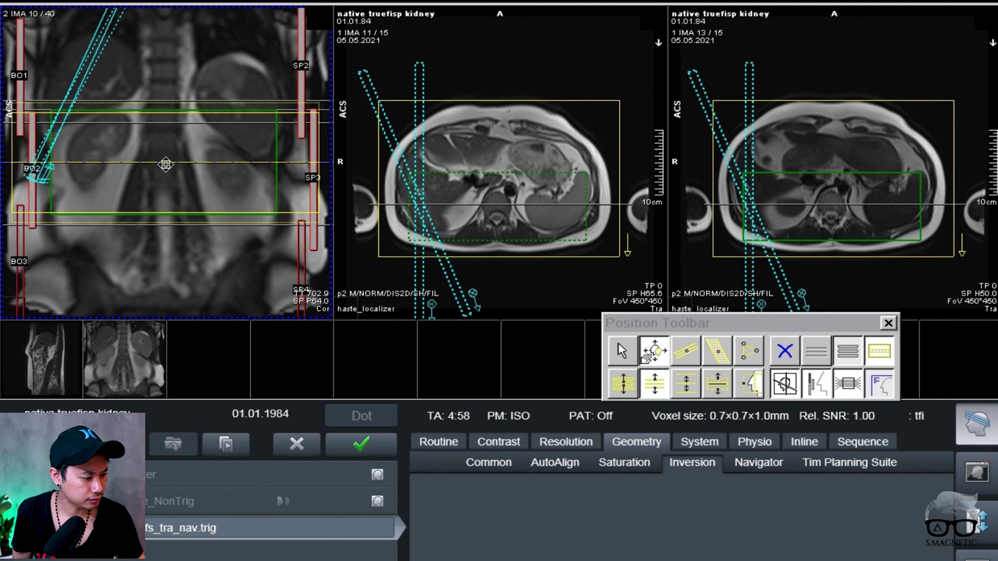
pyautogui.moveTo(165, 165); pyautogui.dragTo(168, 160)
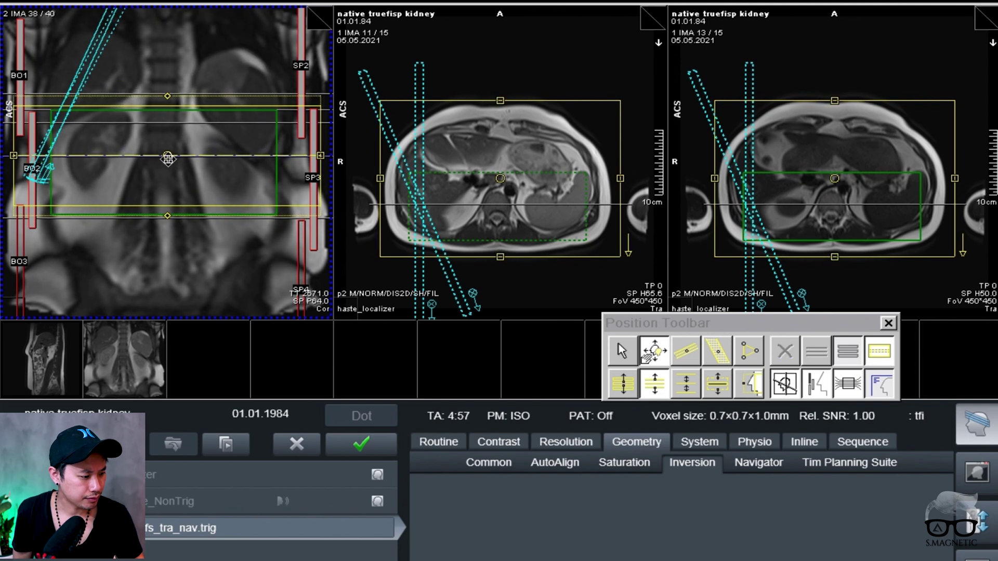
pyautogui.scroll(8, 167, 158)
pyautogui.click(168, 159)
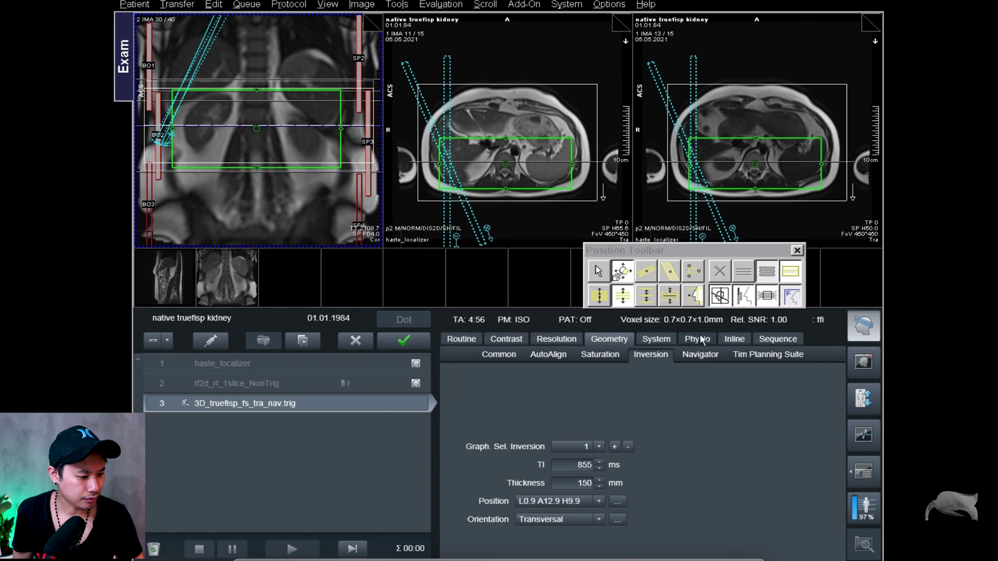
# Capture the current cardiac cycle for the ECG trigger and run the 3D_truefisp_fs_tra_nav.trig scan.
pyautogui.click(753, 438)
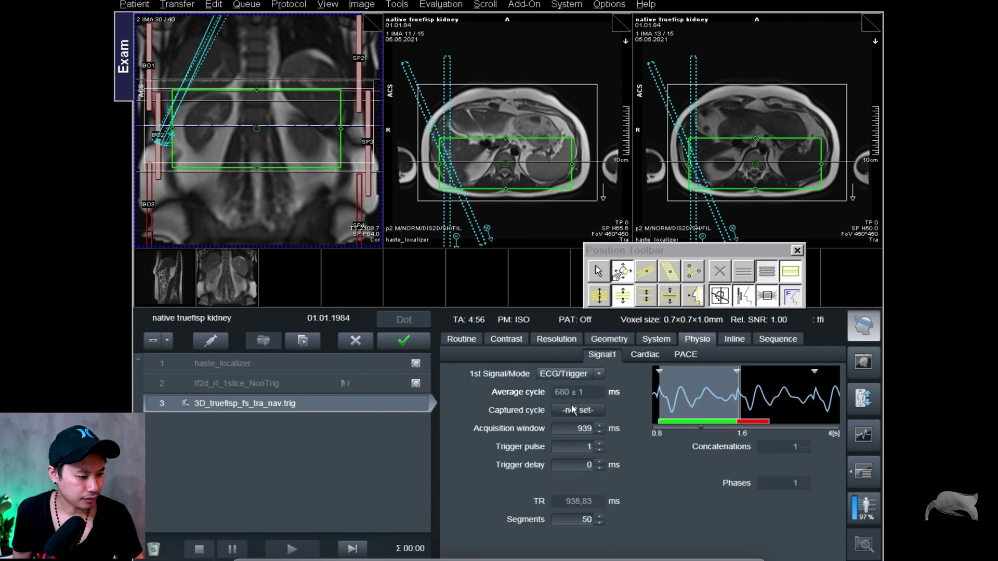
pyautogui.click(574, 410)
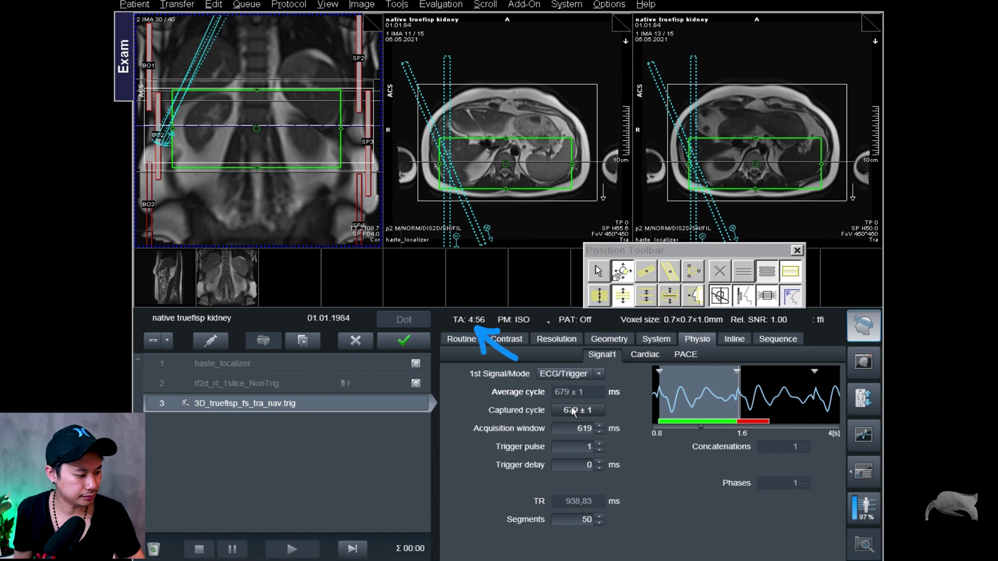
pyautogui.click(573, 411)
pyautogui.click(400, 344)
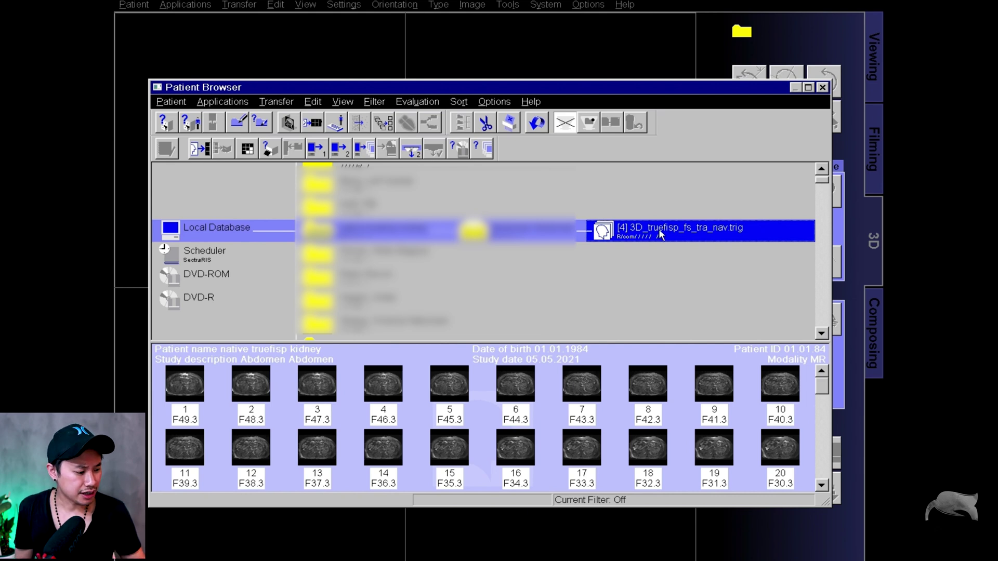
# Load the 3D_truefisp_fs_tra_nav.trig series into the 3D viewer and display the sagittal, coronal and transverse views as MIP.
pyautogui.moveTo(661, 235); pyautogui.dragTo(489, 62)
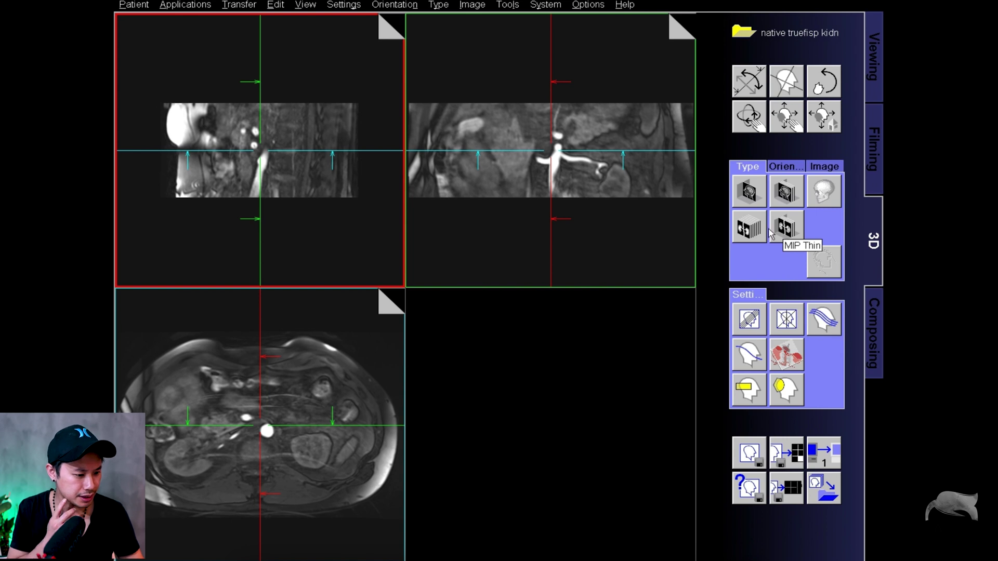
pyautogui.click(749, 232)
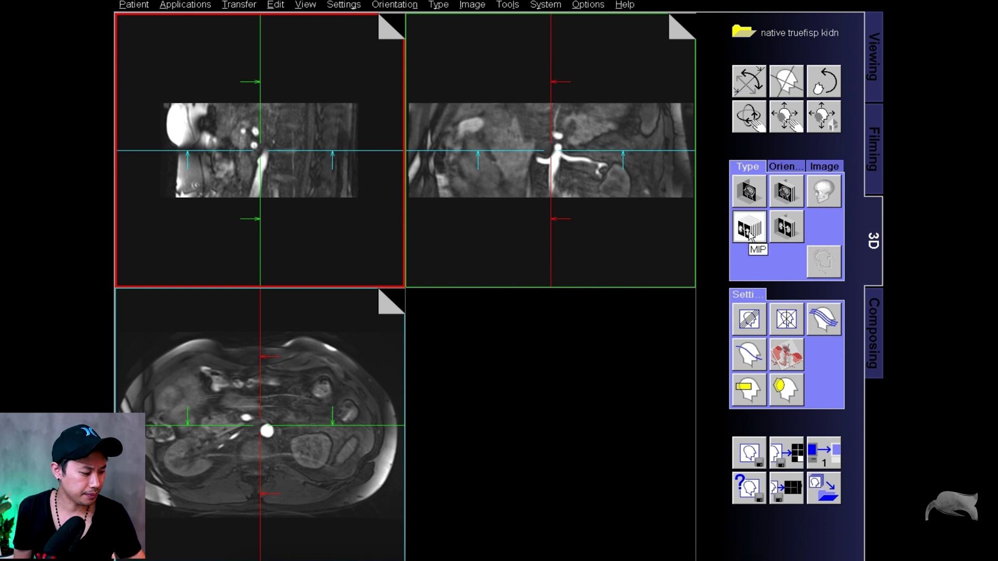
pyautogui.click(653, 218)
pyautogui.click(743, 233)
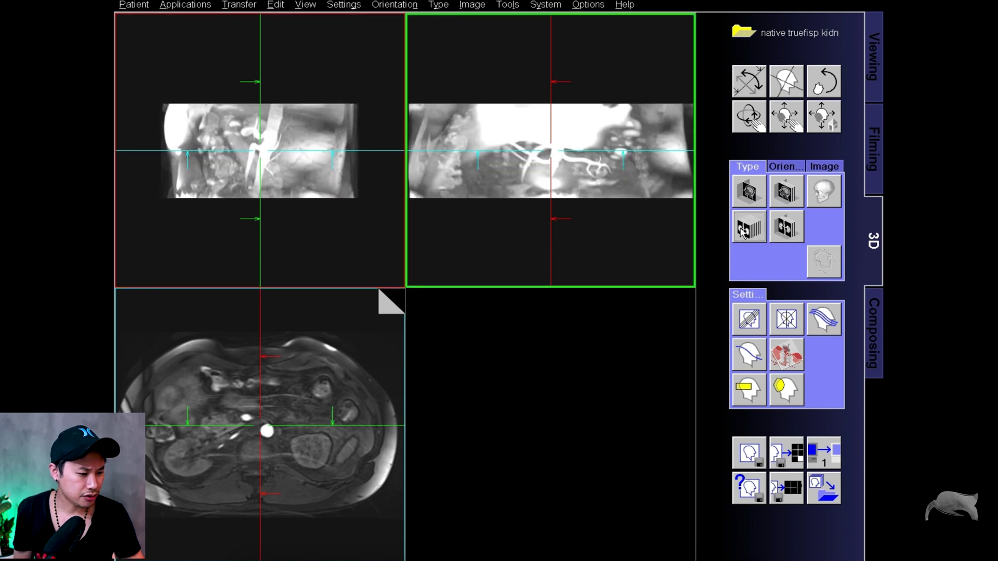
pyautogui.click(343, 362)
pyautogui.click(751, 233)
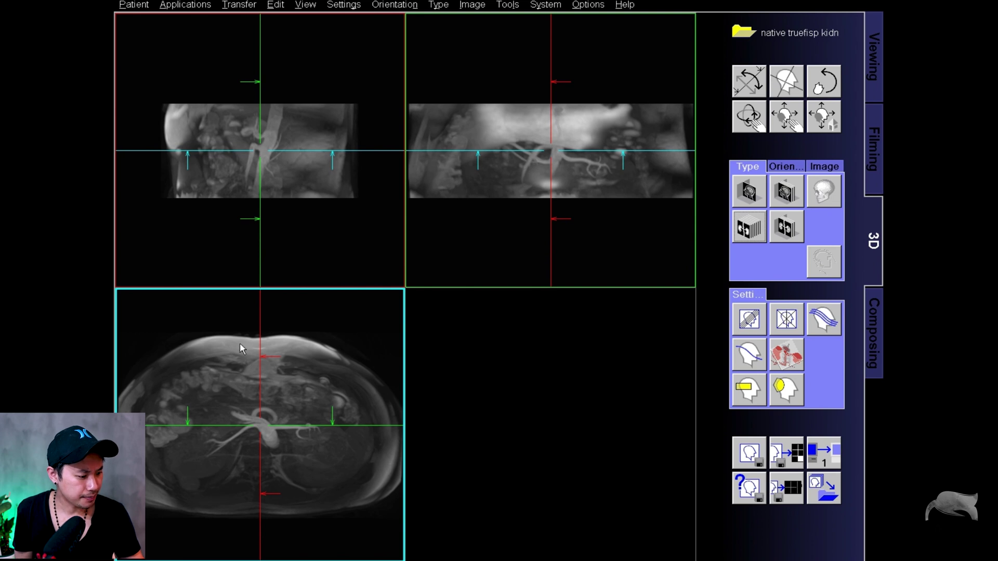
# Switch the transverse, coronal and sagittal views to MIP Thin.
pyautogui.click(787, 233)
pyautogui.click(518, 200)
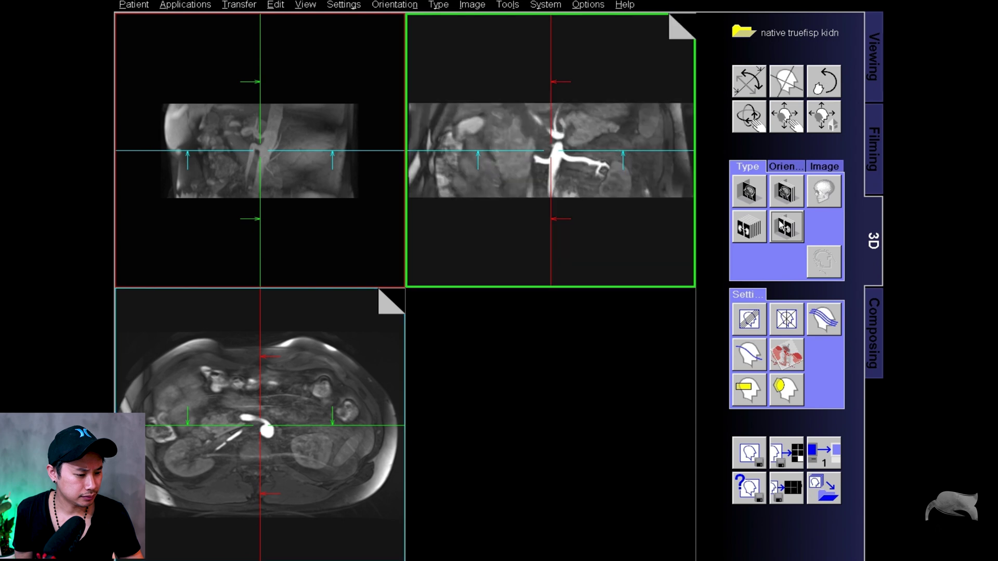
pyautogui.click(364, 218)
# Move the reference lines in the coronal and transverse views onto the right renal artery near the aorta.
pyautogui.moveTo(570, 206)
pyautogui.mouseDown()
pyautogui.moveTo(571, 188)
pyautogui.moveTo(568, 204)
pyautogui.mouseUp()
pyautogui.moveTo(553, 153); pyautogui.dragTo(557, 161)
pyautogui.moveTo(263, 428); pyautogui.dragTo(242, 434)
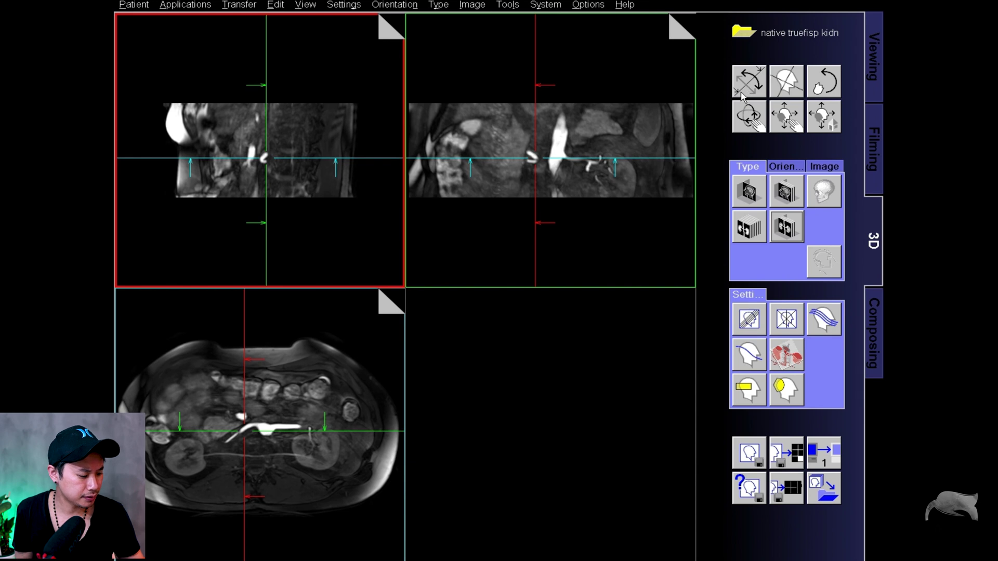
# Rotate the coronal plane's reference line in the transverse view to follow the oblique course of the right renal artery.
pyautogui.click(743, 94)
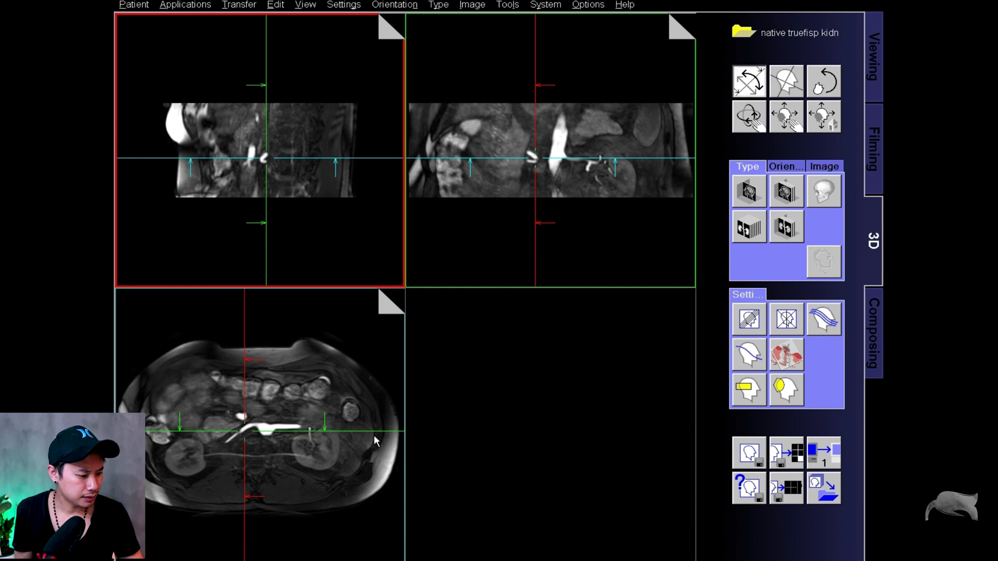
pyautogui.moveTo(374, 435); pyautogui.dragTo(352, 348)
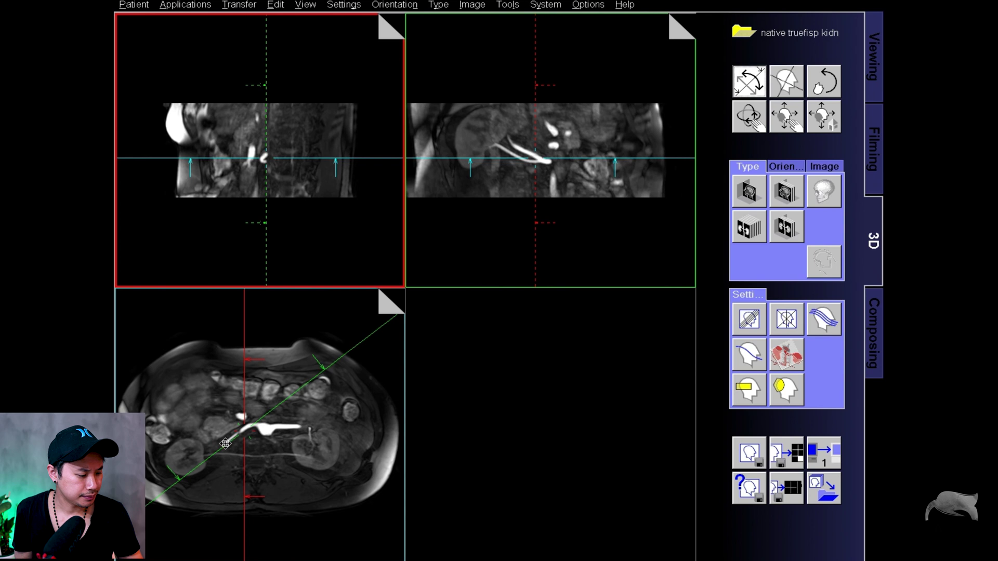
pyautogui.moveTo(225, 444); pyautogui.dragTo(260, 421)
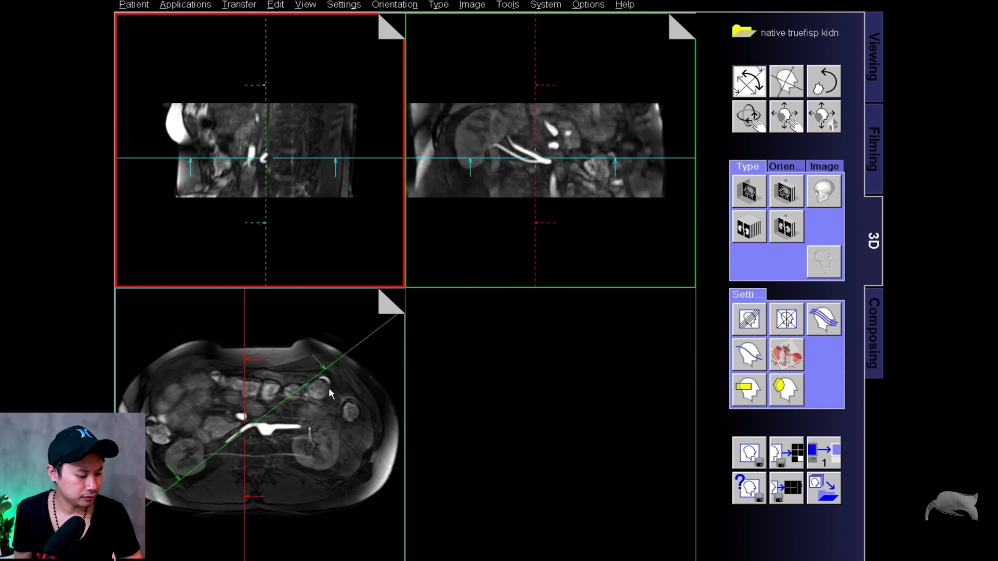
# Level the coronal reference line in the transverse view across the renal arteries and aorta, and restore the default orientation of all views.
pyautogui.moveTo(344, 356); pyautogui.dragTo(357, 431)
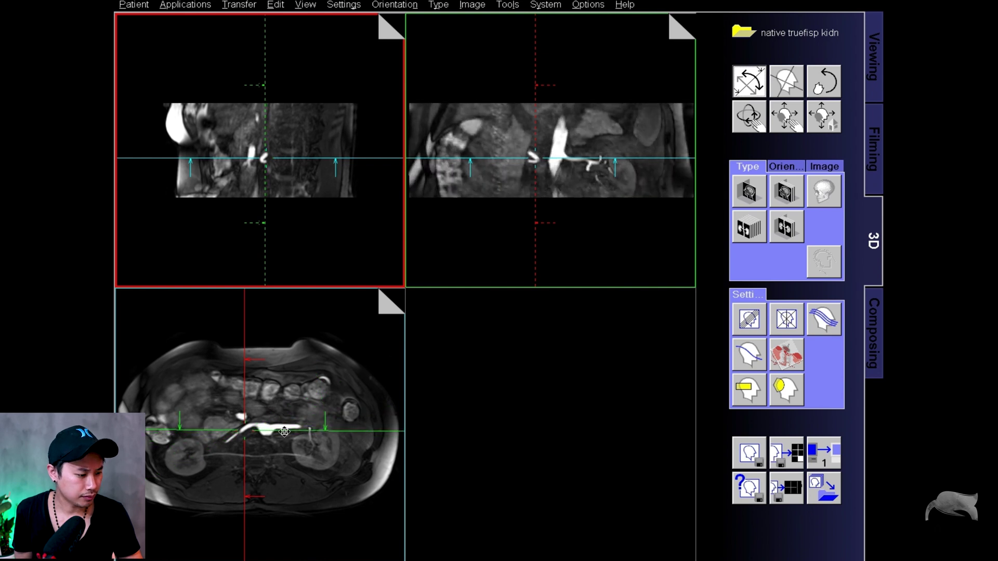
pyautogui.moveTo(284, 432); pyautogui.dragTo(312, 426)
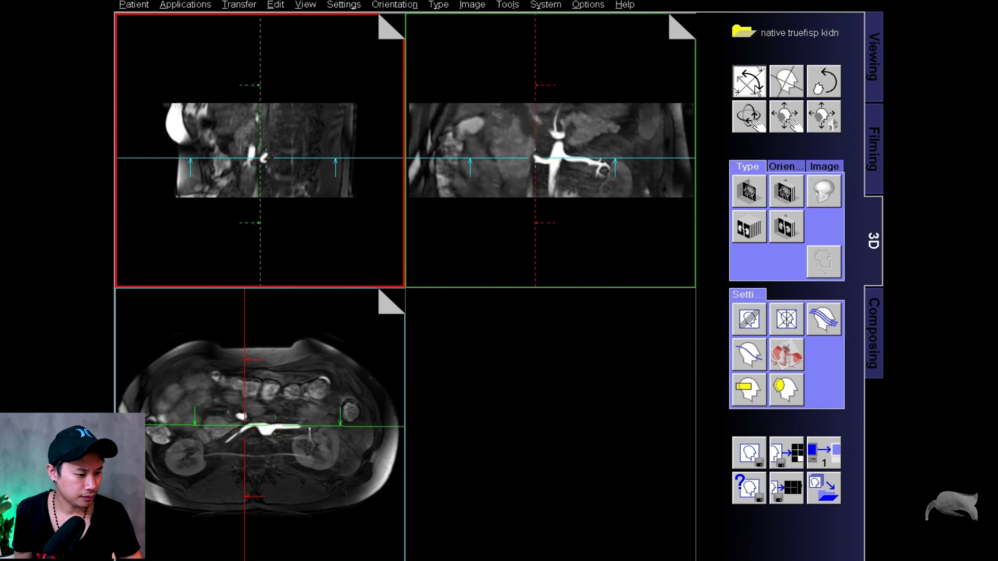
pyautogui.click(789, 167)
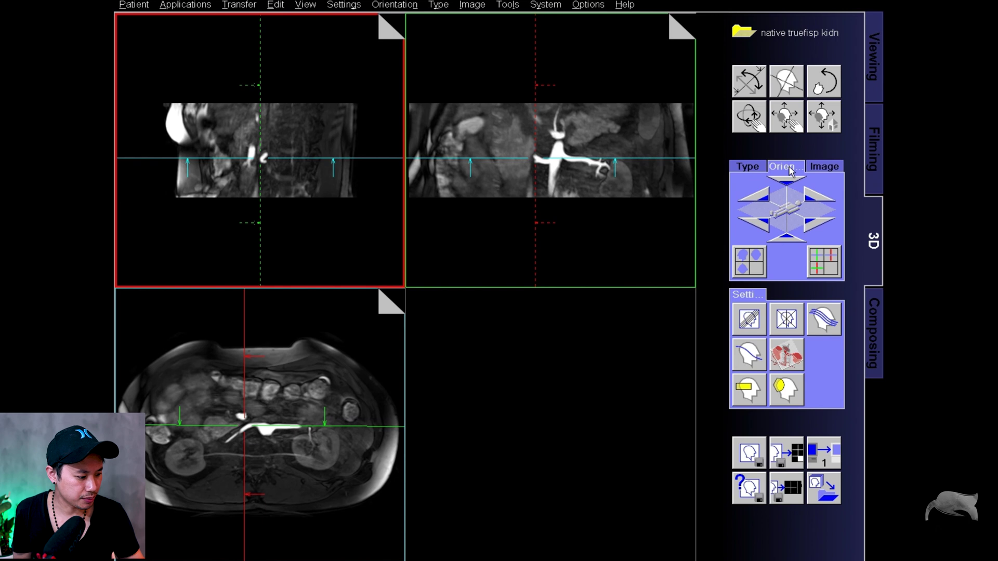
pyautogui.click(754, 268)
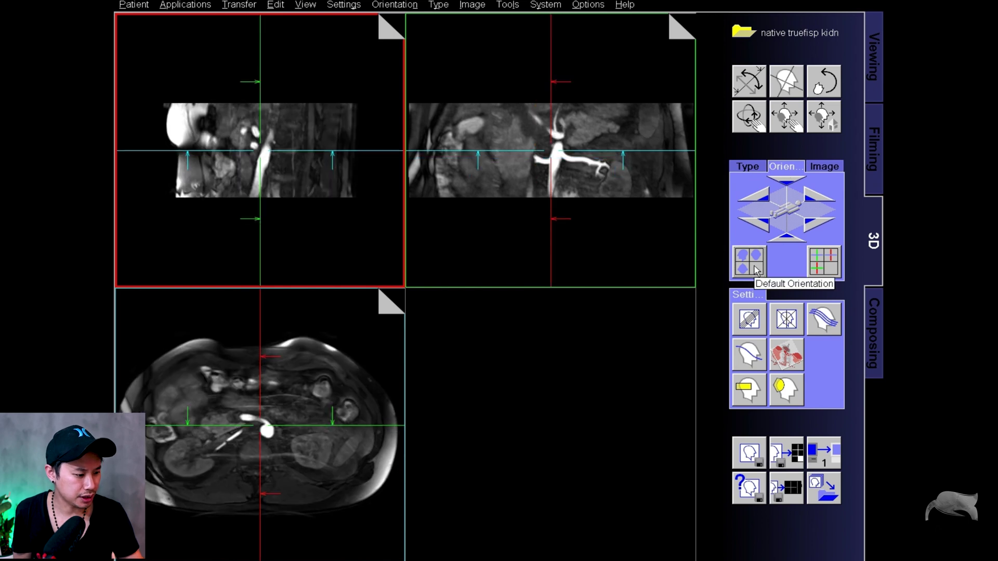
# Display the views as MIP and use VOI Punch Mode on the transverse view to remove the anterior abdominal wall inside a freehand outline.
pyautogui.click(747, 166)
pyautogui.click(748, 228)
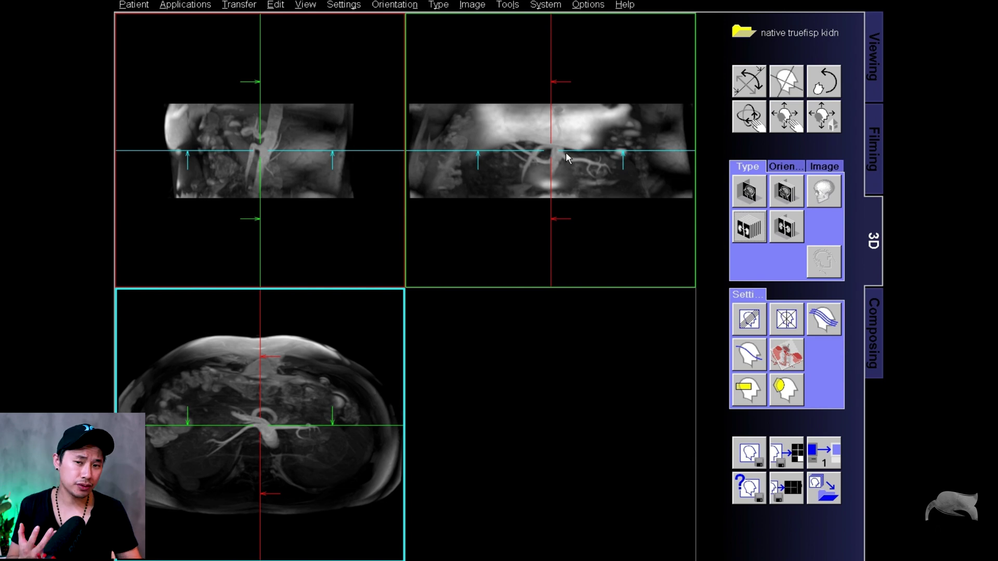
pyautogui.click(779, 387)
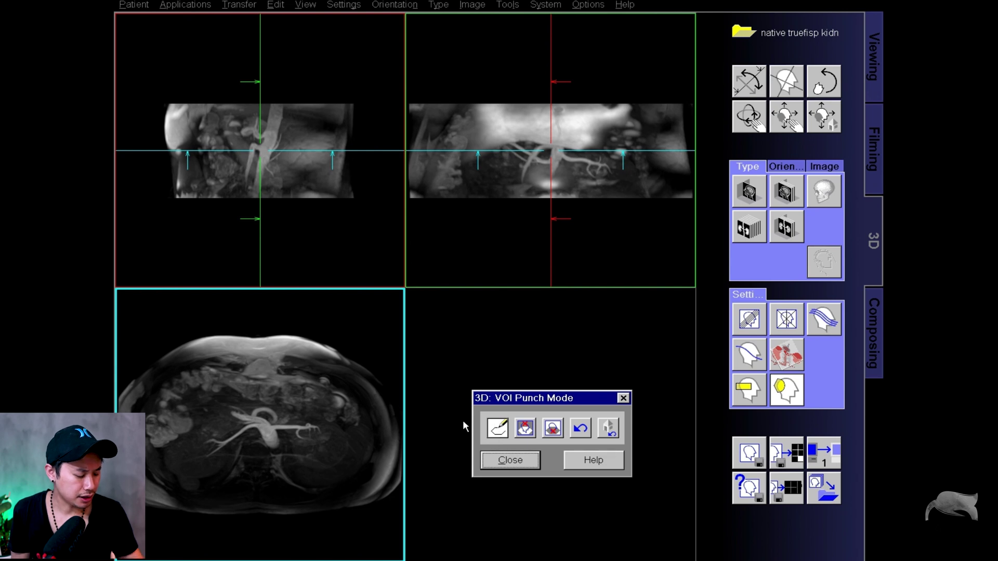
pyautogui.moveTo(279, 323)
pyautogui.mouseDown()
pyautogui.moveTo(244, 312)
pyautogui.moveTo(174, 325)
pyautogui.moveTo(180, 374)
pyautogui.moveTo(268, 385)
pyautogui.moveTo(379, 345)
pyautogui.moveTo(377, 333)
pyautogui.mouseUp()
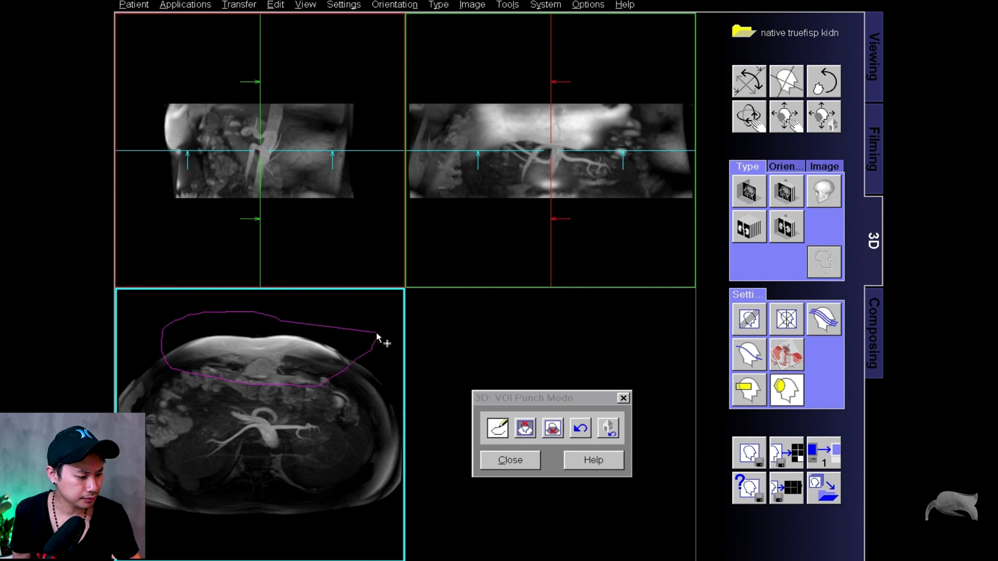
pyautogui.click(553, 429)
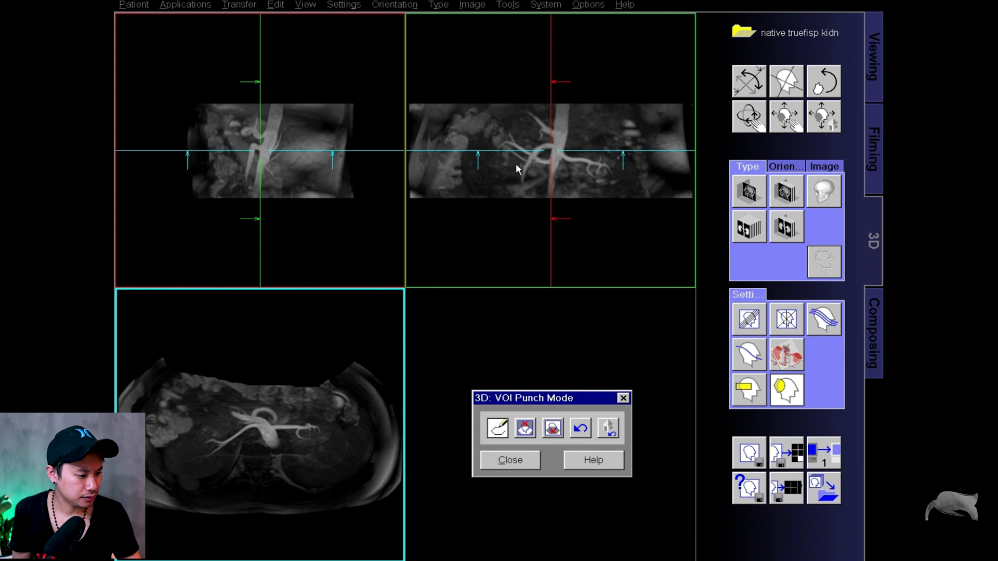
pyautogui.click(507, 460)
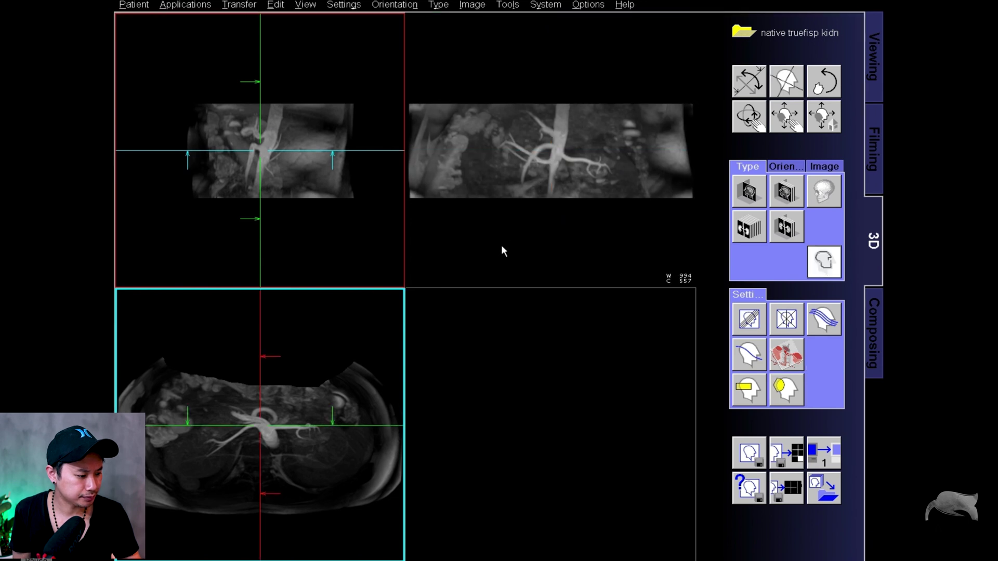
# Center the reference lines on the aorta in the transverse view and set up parallel ranges on the coronal view with 1.0 mm between images.
pyautogui.moveTo(501, 246); pyautogui.dragTo(479, 250)
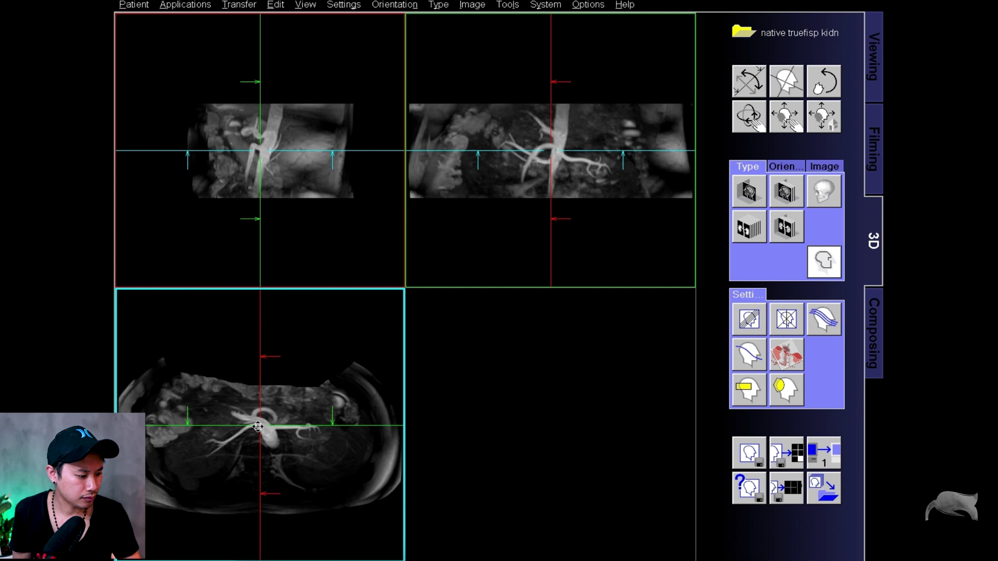
pyautogui.moveTo(261, 425); pyautogui.dragTo(269, 433)
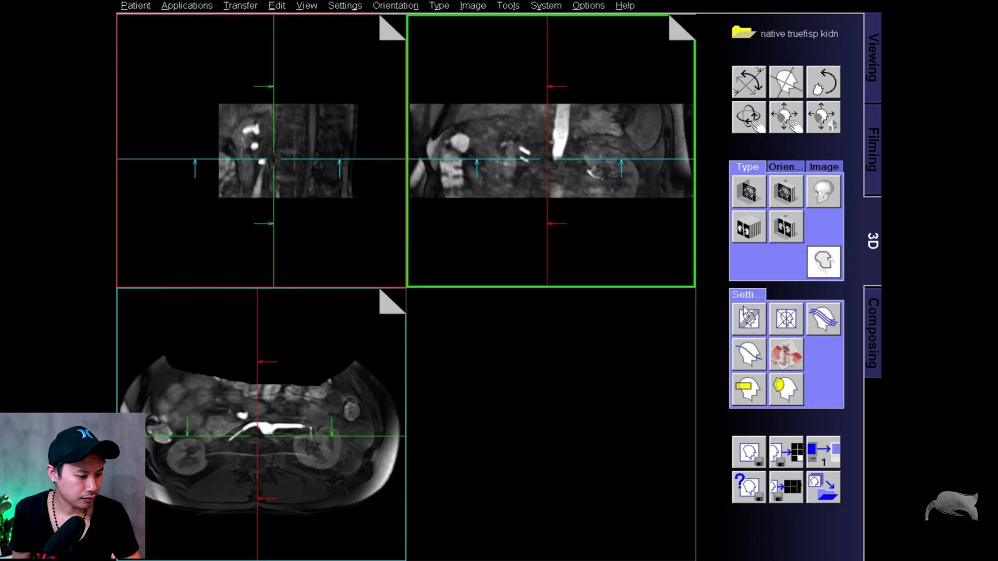
pyautogui.click(749, 318)
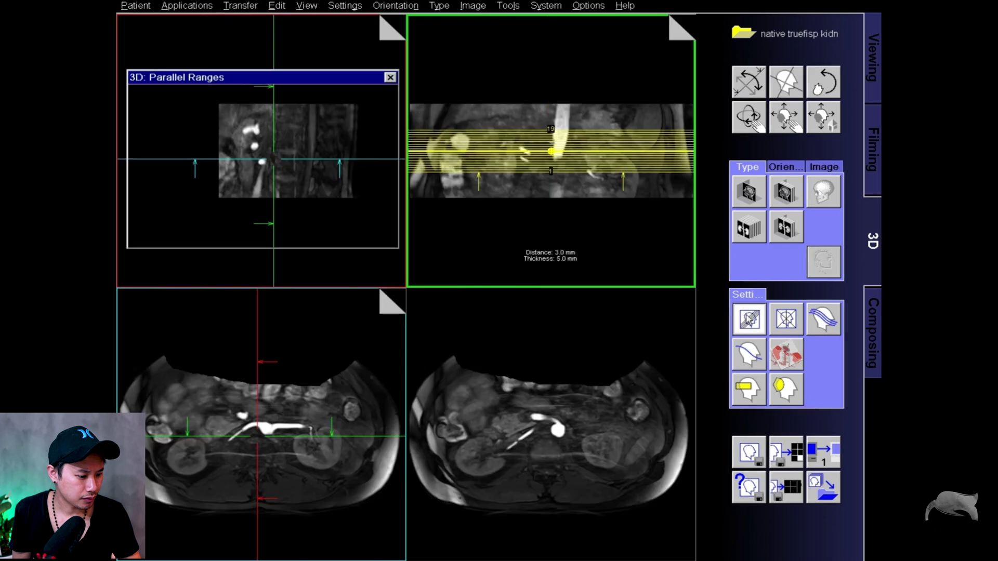
pyautogui.moveTo(309, 178); pyautogui.dragTo(246, 188)
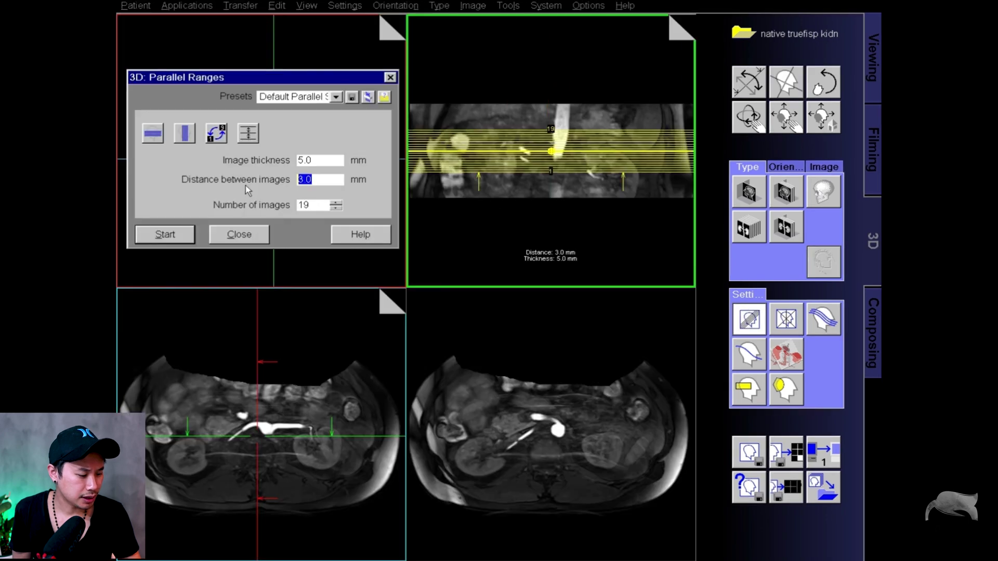
pyautogui.write('1')
pyautogui.press('Return')
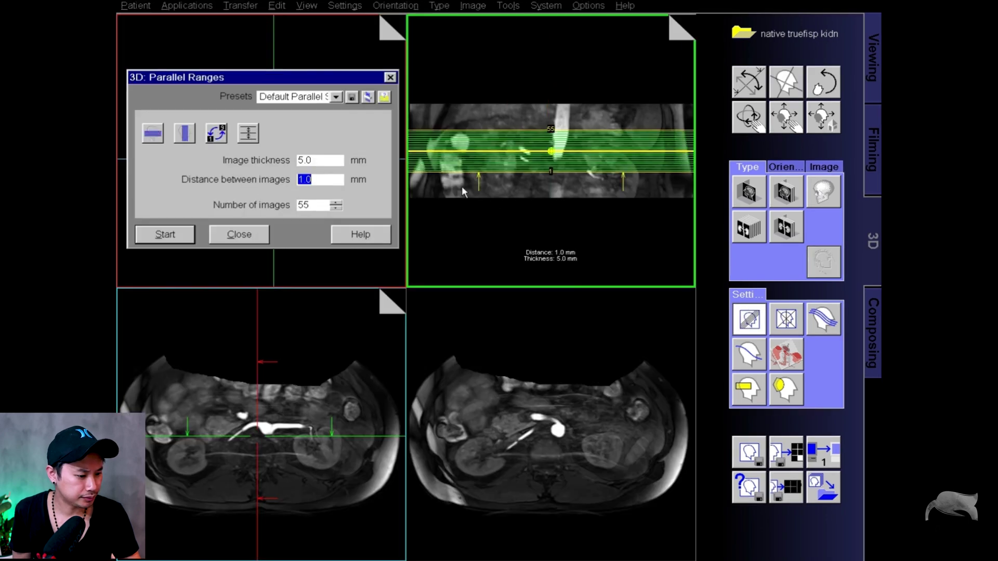
# Adjust the lower and upper limits of the parallel range on the coronal view to span 60 images and start the reconstruction.
pyautogui.moveTo(508, 172)
pyautogui.mouseDown()
pyautogui.moveTo(508, 186)
pyautogui.moveTo(505, 135)
pyautogui.moveTo(504, 184)
pyautogui.moveTo(505, 148)
pyautogui.moveTo(505, 169)
pyautogui.mouseUp()
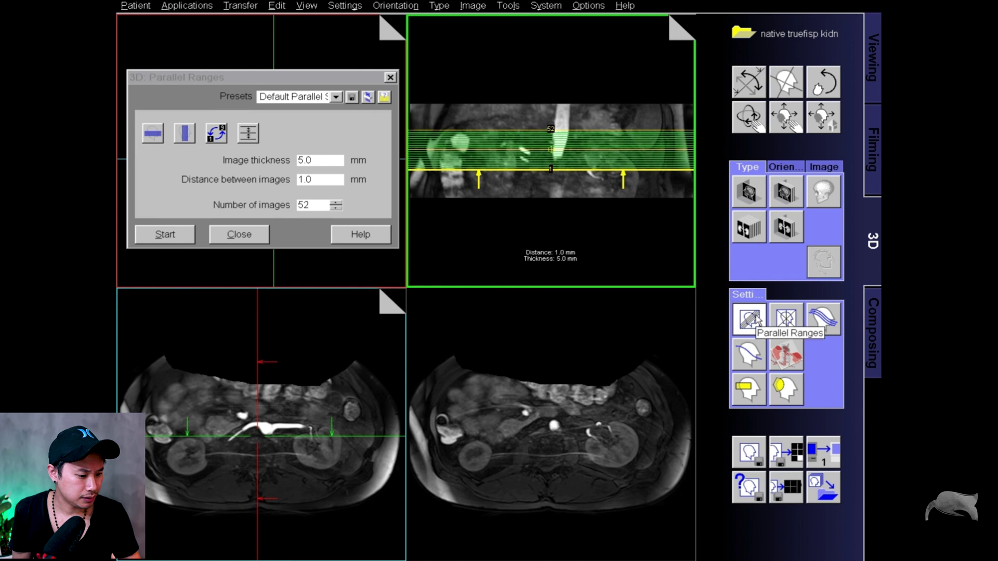
pyautogui.click(528, 129)
pyautogui.moveTo(528, 129); pyautogui.dragTo(528, 124)
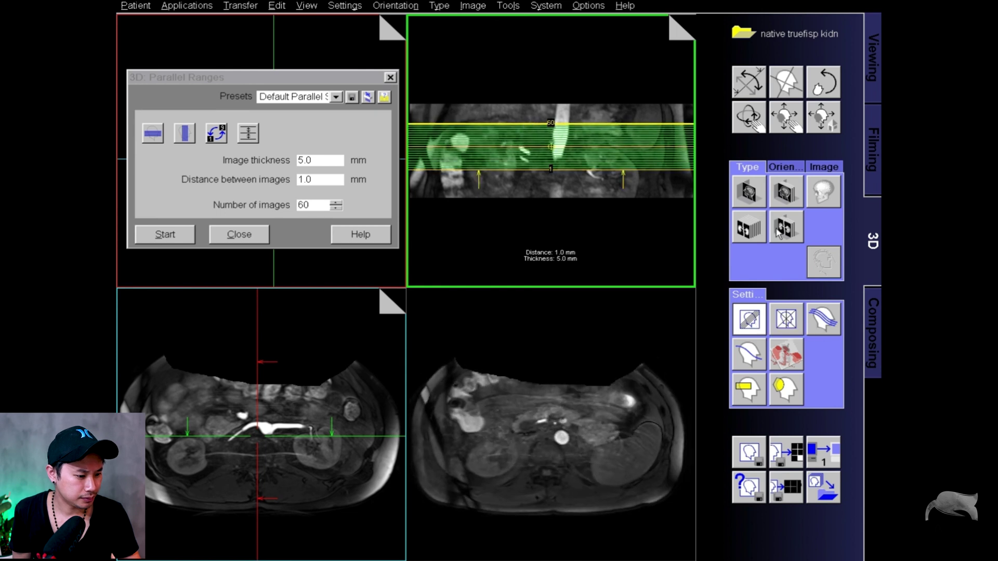
pyautogui.click(165, 235)
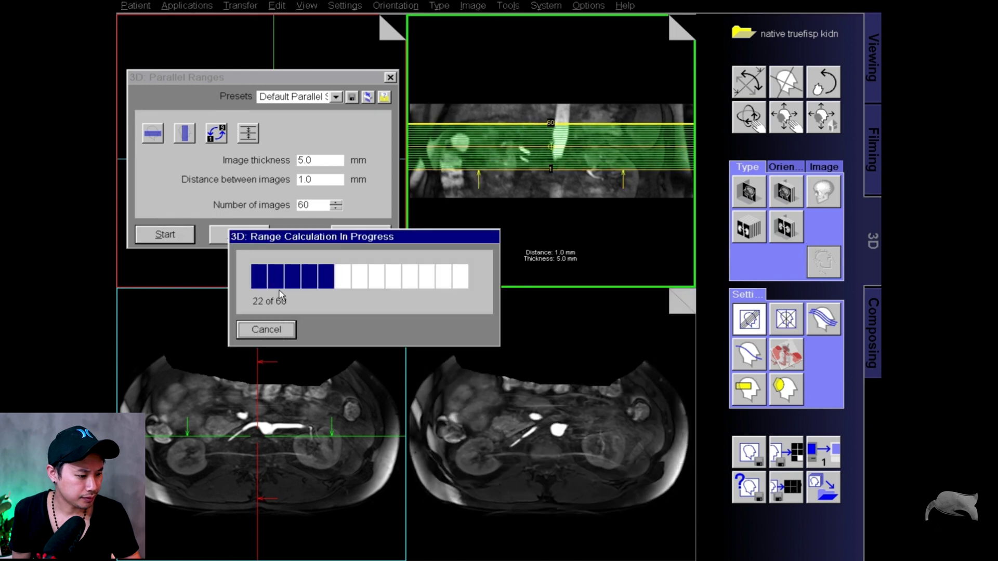
# Examine the comment and range series name fields in the save options for the computed thin MIP range.
pyautogui.click(745, 487)
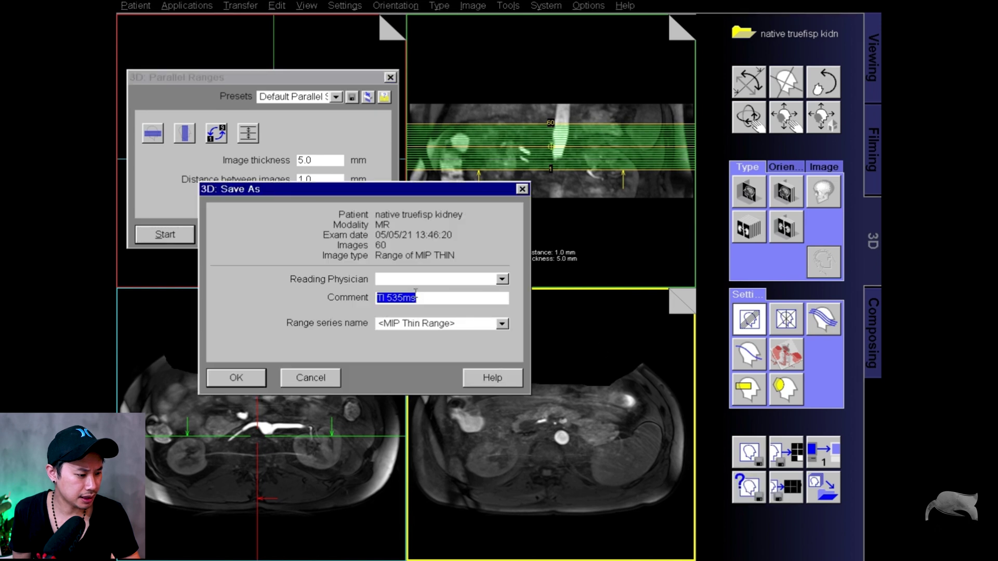
pyautogui.click(416, 324)
pyautogui.click(415, 334)
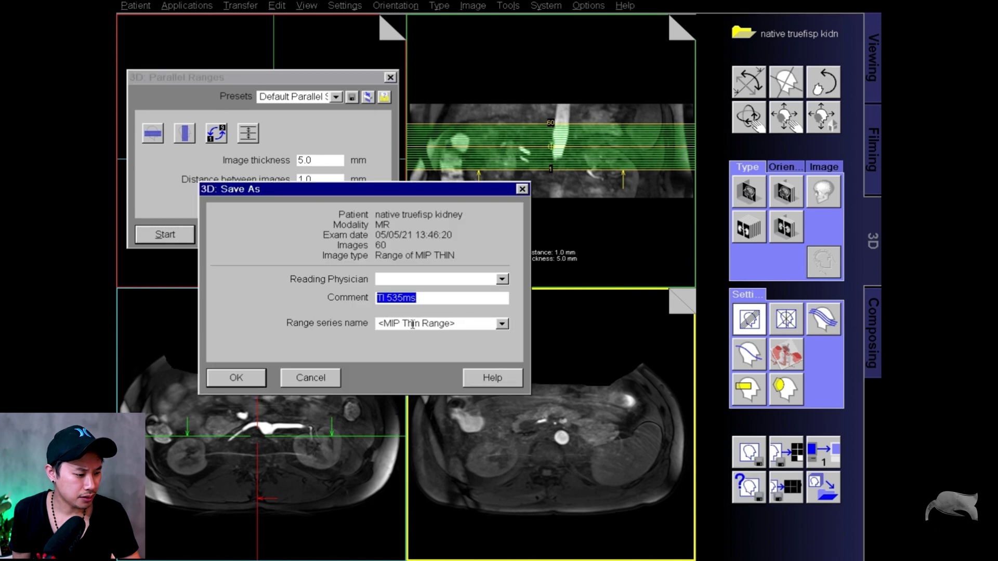
pyautogui.click(317, 381)
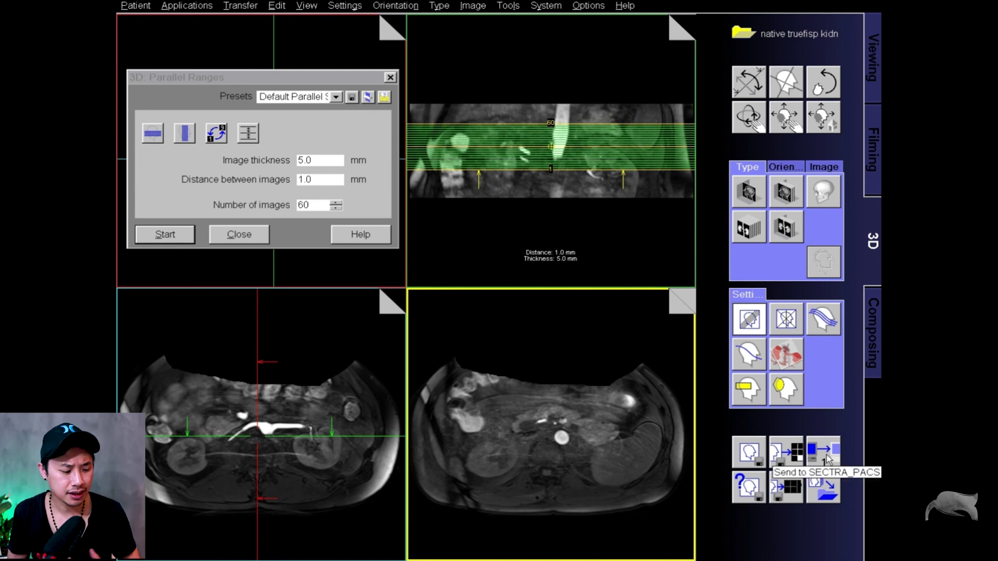
# Turn the parallel range vertical, center it over the right renal artery in the coronal view, and close the range setup.
pyautogui.click(187, 138)
pyautogui.click(311, 325)
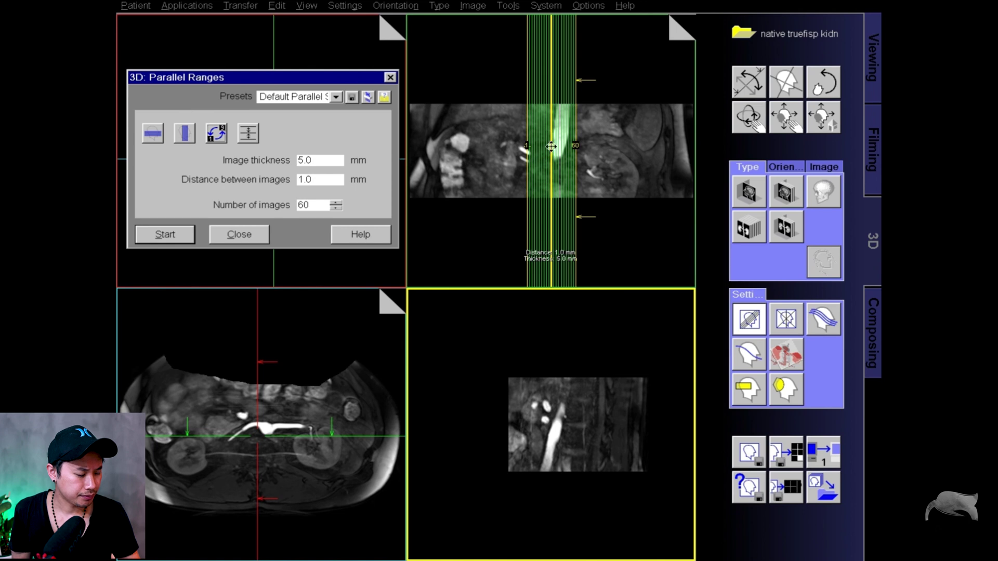
pyautogui.moveTo(551, 146); pyautogui.dragTo(528, 153)
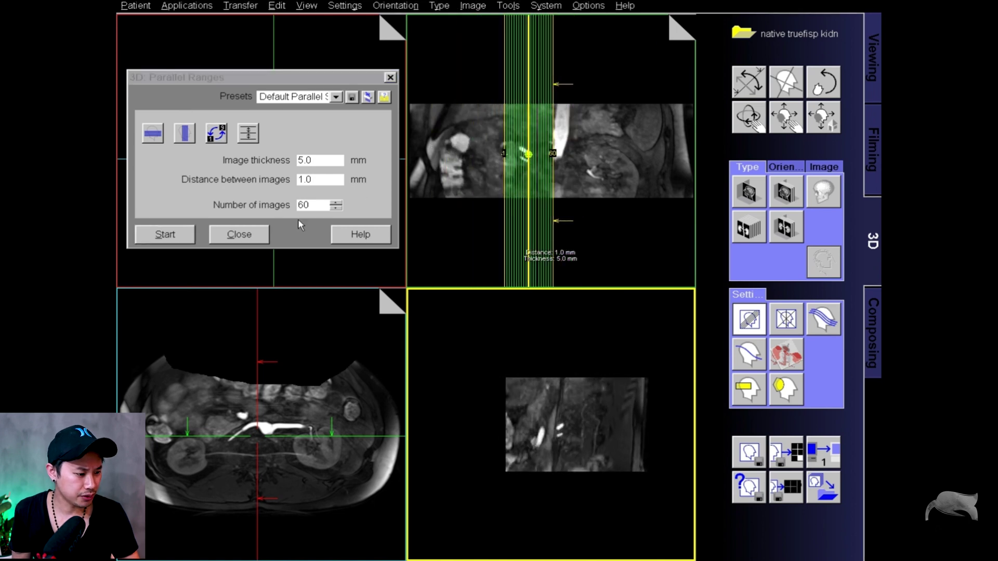
pyautogui.click(239, 235)
# Set up a parallel range on the transverse view with 1.0 mm between images, position it over the renal arteries, and close the setup.
pyautogui.click(282, 409)
pyautogui.click(744, 324)
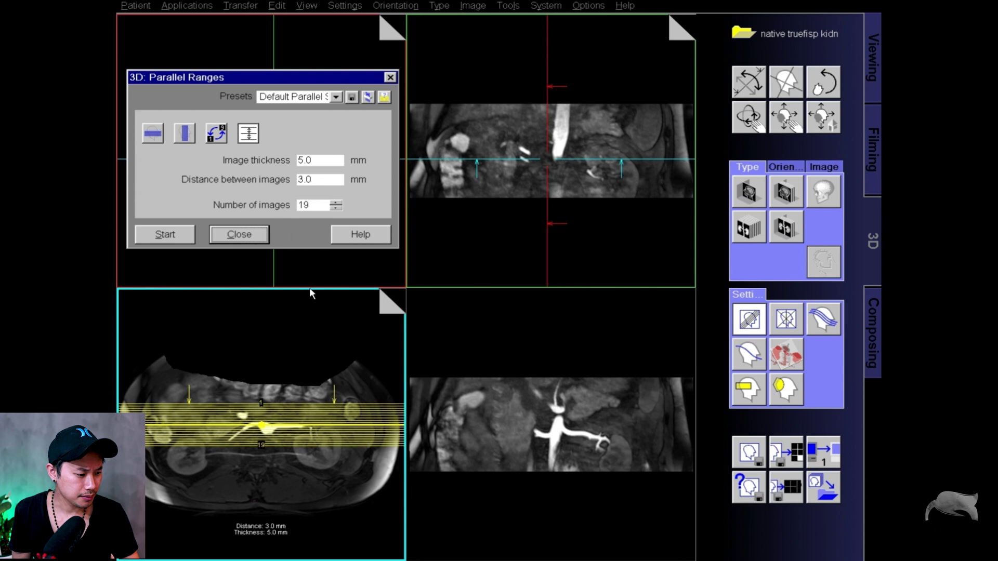
pyautogui.doubleClick(291, 178)
pyautogui.write('1.0')
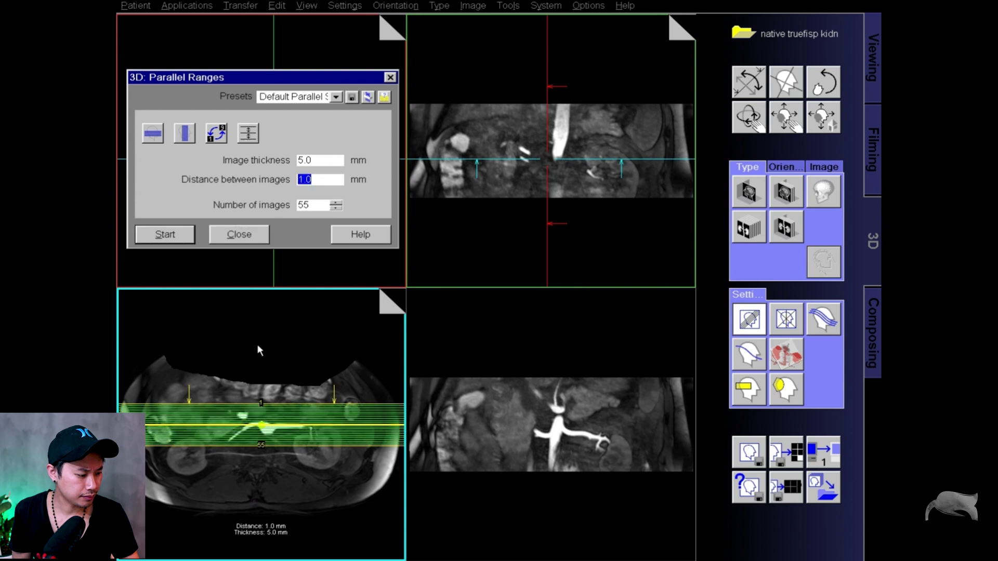
pyautogui.moveTo(264, 424)
pyautogui.mouseDown()
pyautogui.moveTo(267, 416)
pyautogui.moveTo(267, 429)
pyautogui.mouseUp()
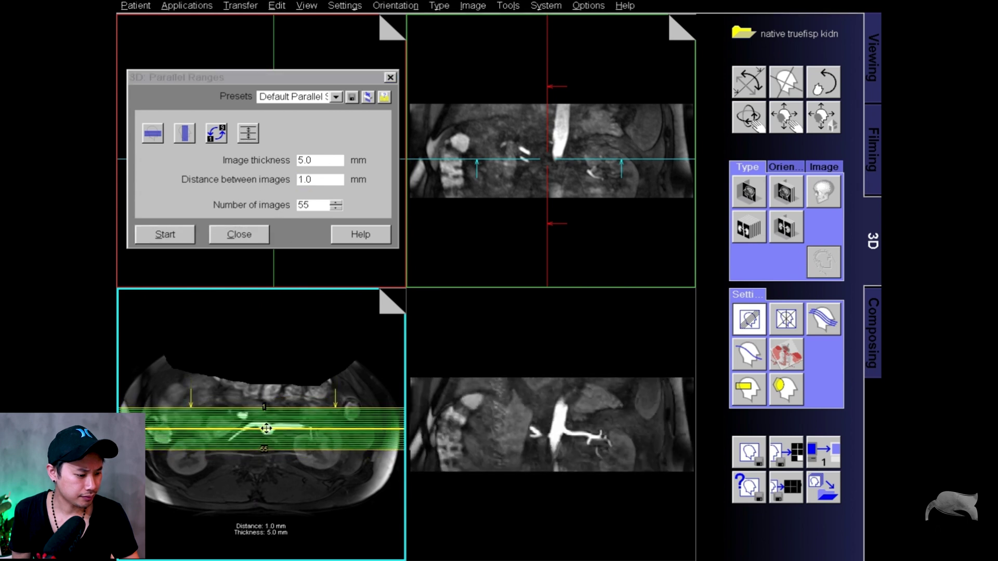
pyautogui.moveTo(370, 427); pyautogui.dragTo(370, 439)
pyautogui.click(257, 237)
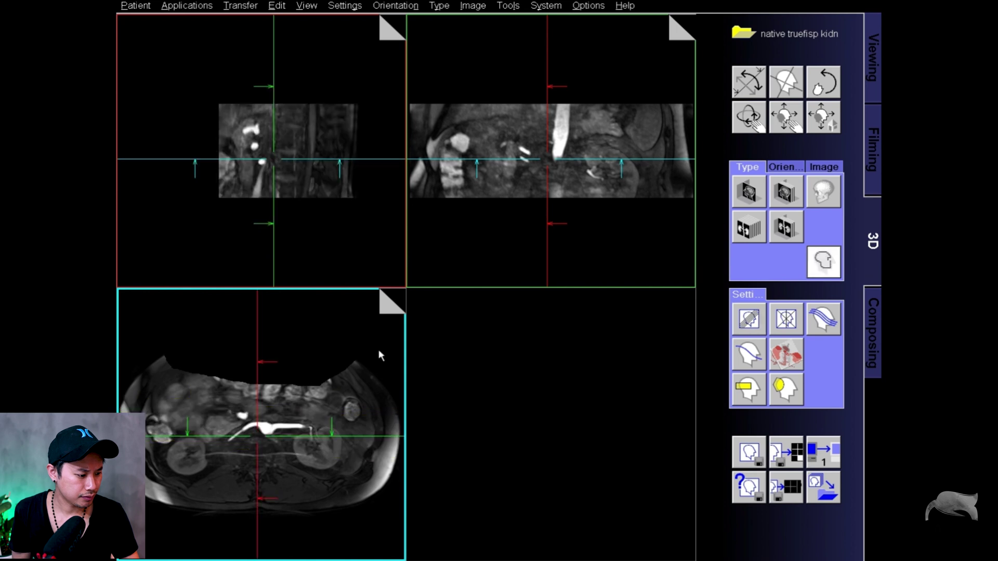
# Create a curved range on the transverse view by tracing the right renal artery from the aorta to the right kidney across successive slices.
pyautogui.moveTo(532, 159)
pyautogui.mouseDown()
pyautogui.moveTo(535, 145)
pyautogui.moveTo(534, 160)
pyautogui.mouseUp()
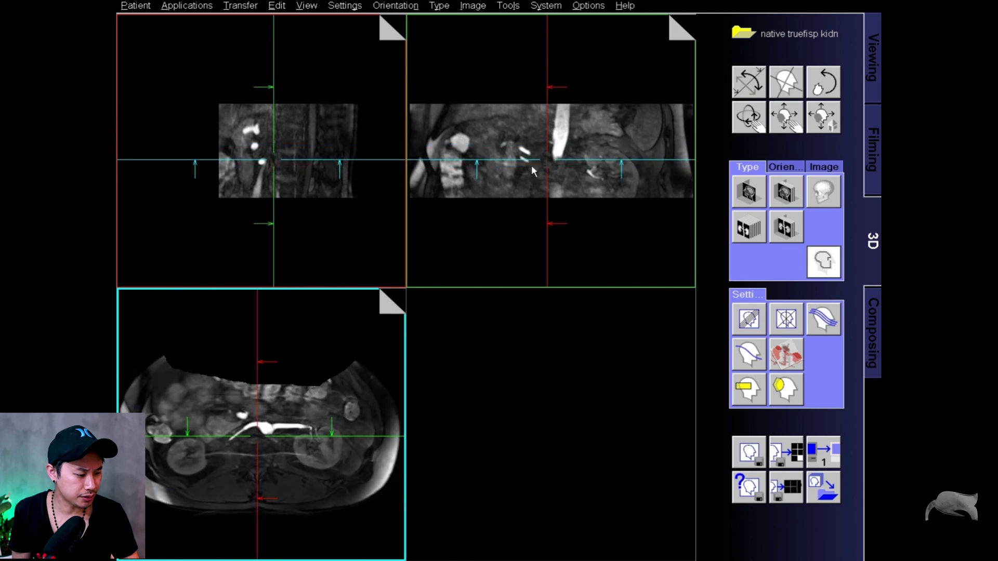
pyautogui.click(814, 325)
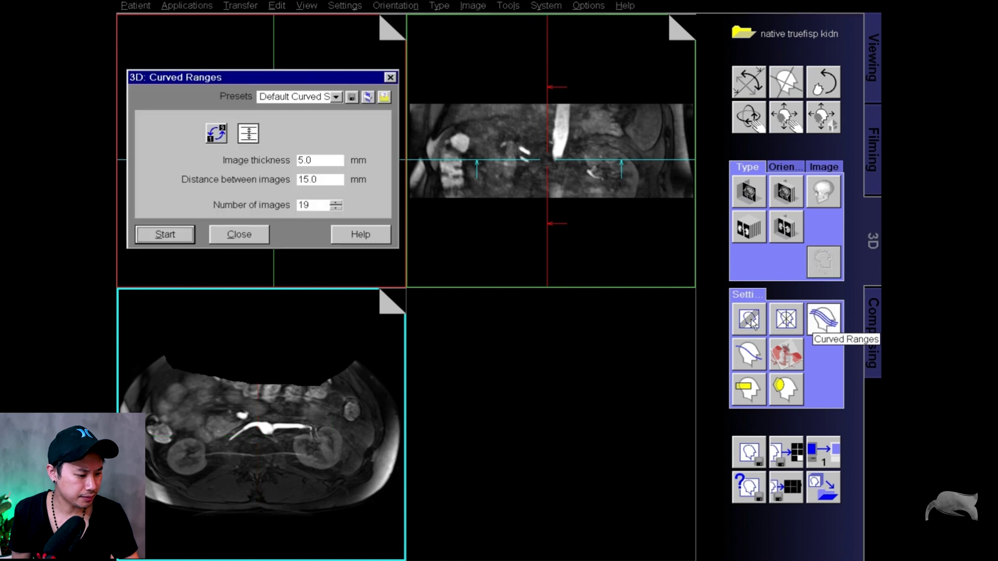
pyautogui.click(266, 433)
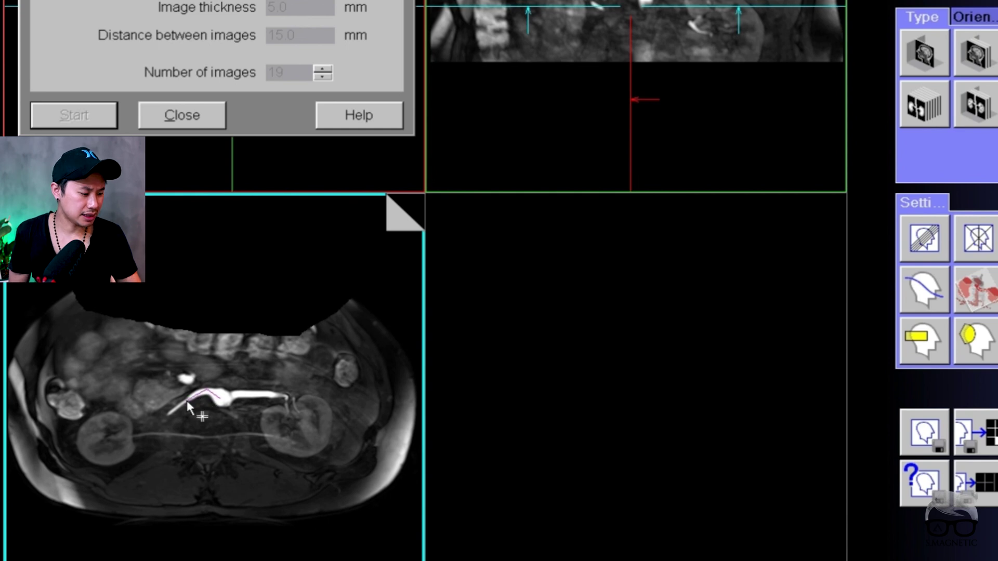
pyautogui.scroll(5, 165, 417)
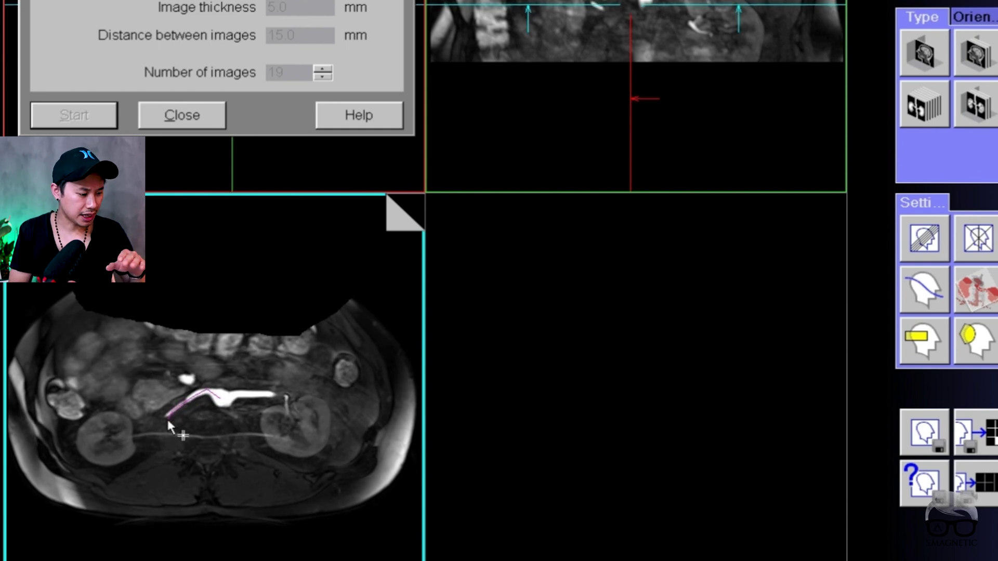
pyautogui.scroll(4, 157, 419)
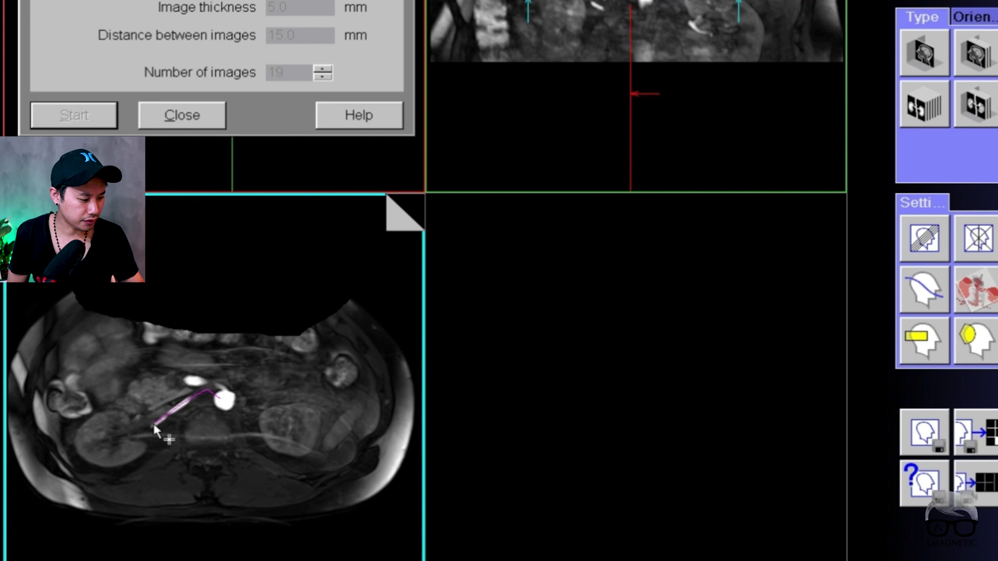
pyautogui.doubleClick(139, 435)
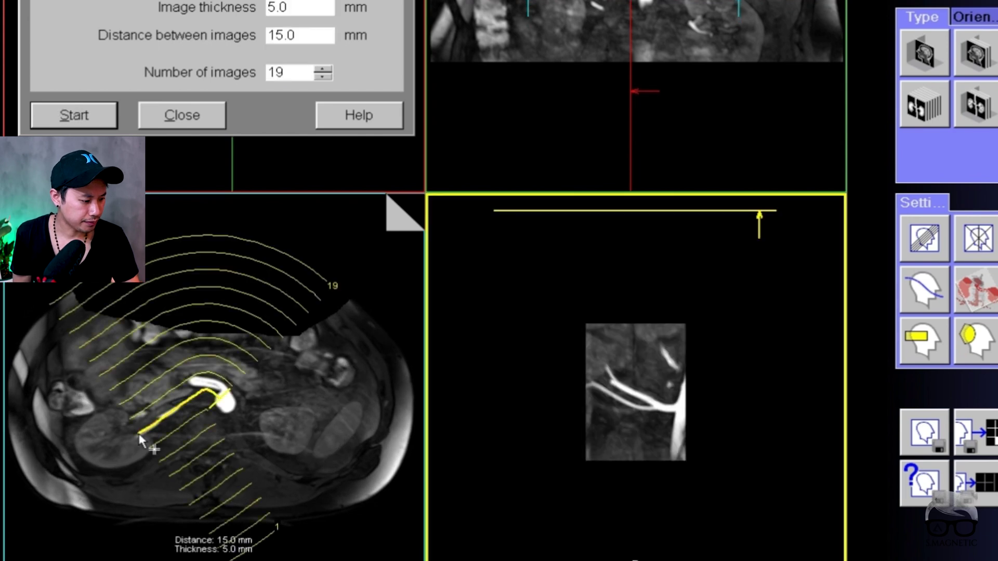
# Set the distance between the curved range images to 1.0 mm, adjust the range around the right renal artery, and close the setup.
pyautogui.click(622, 423)
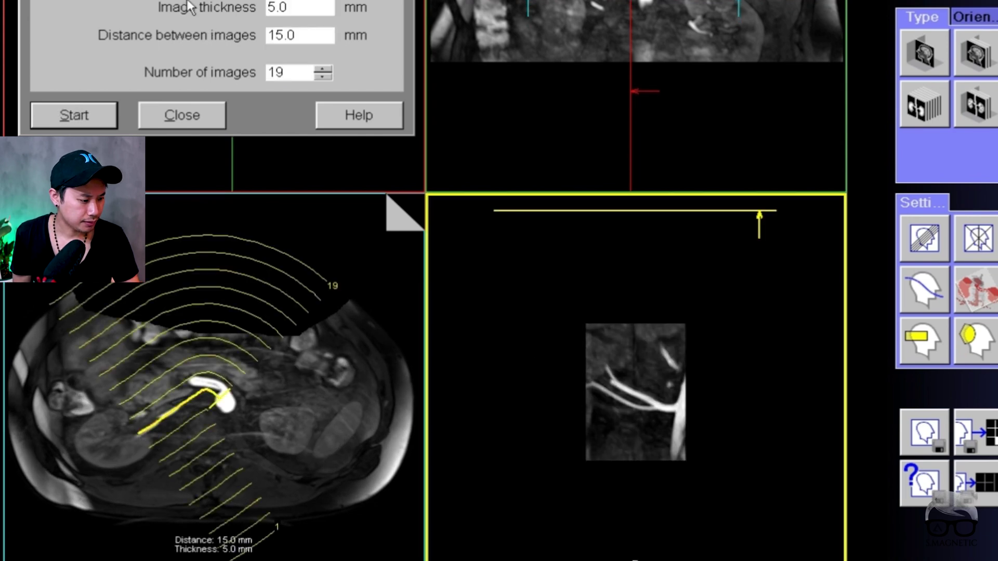
pyautogui.write('1.0')
pyautogui.press('Tab')
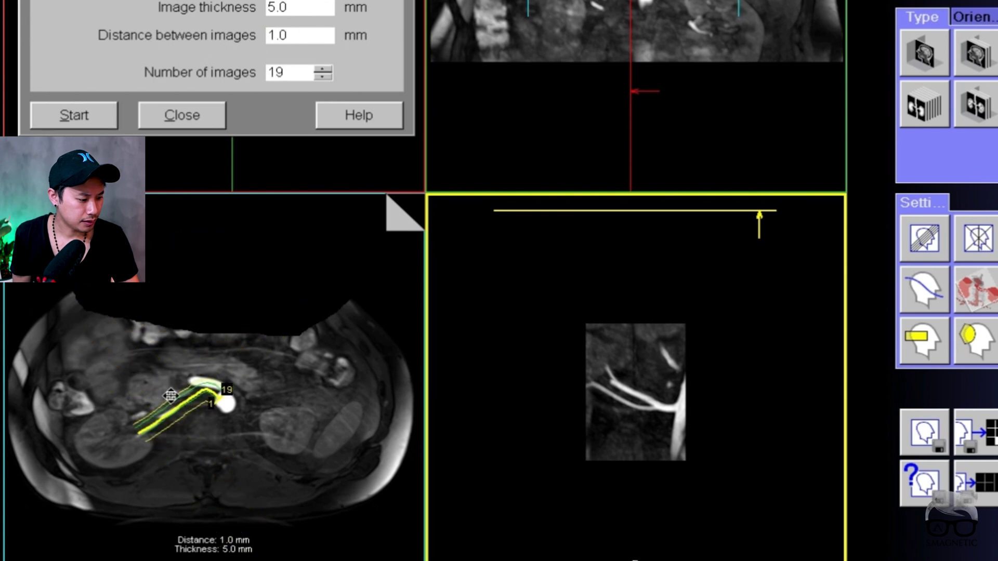
pyautogui.moveTo(170, 396)
pyautogui.mouseDown()
pyautogui.moveTo(172, 419)
pyautogui.moveTo(167, 396)
pyautogui.moveTo(165, 410)
pyautogui.mouseUp()
pyautogui.click(189, 119)
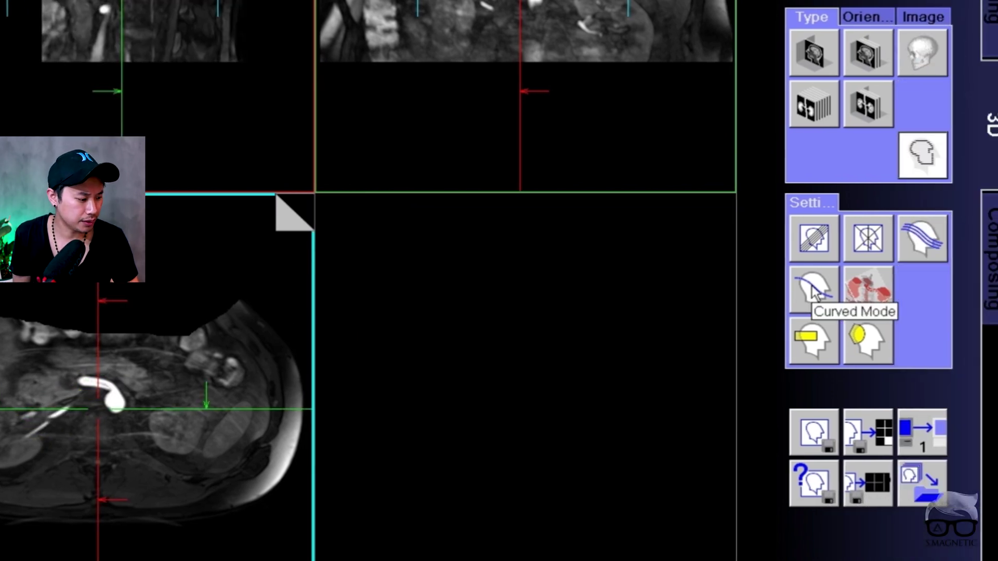
# Create a single curved cut in Curved Mode by tracing the right renal artery on transverse slices from aorta to right kidney, and select the resulting view.
pyautogui.click(814, 289)
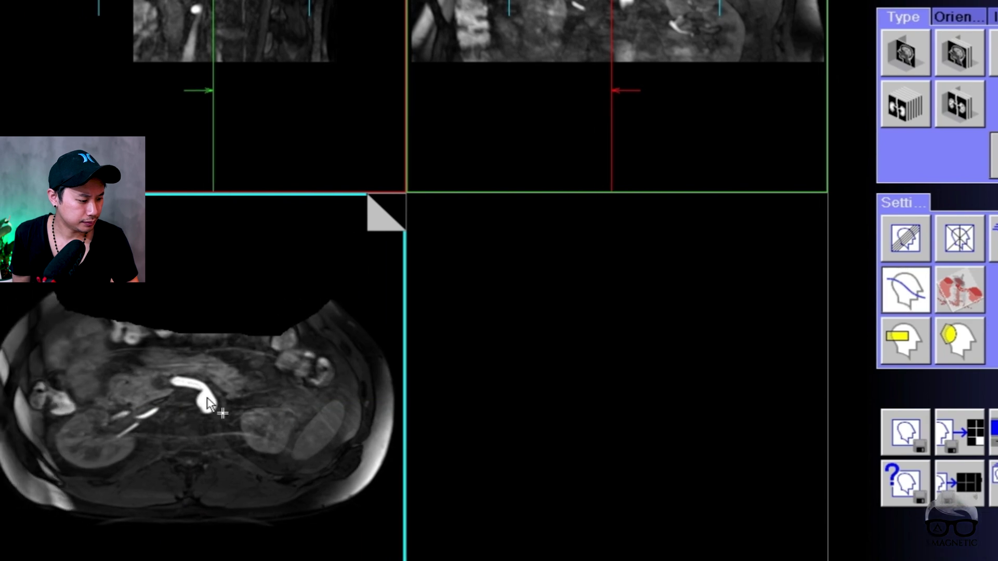
pyautogui.scroll(-5, 226, 399)
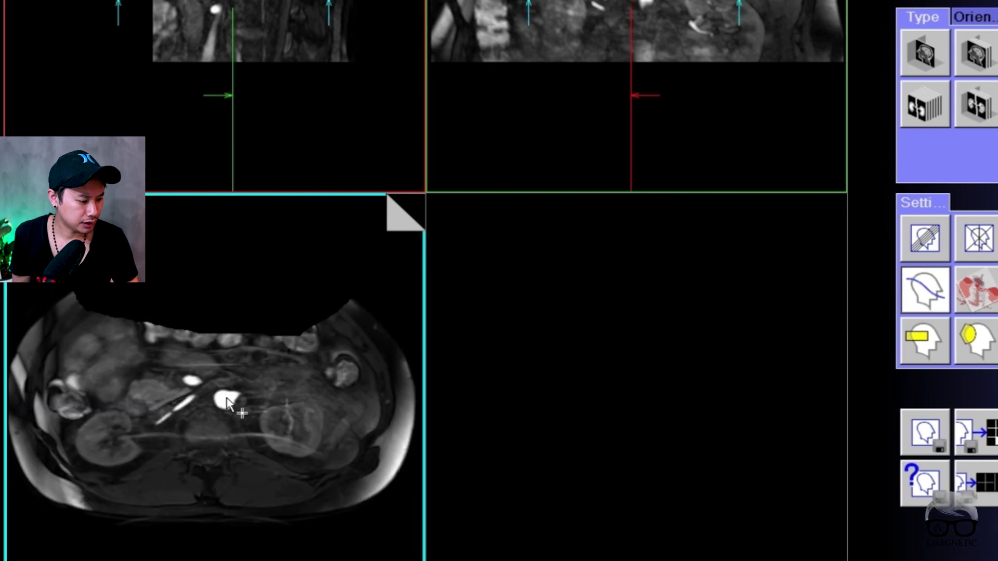
pyautogui.scroll(-3, 223, 399)
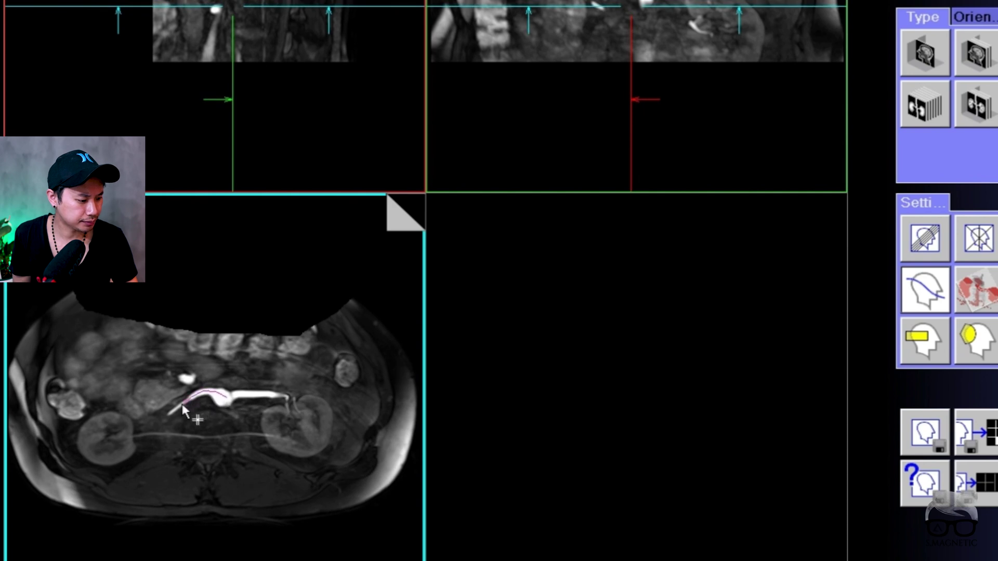
pyautogui.scroll(2, 176, 410)
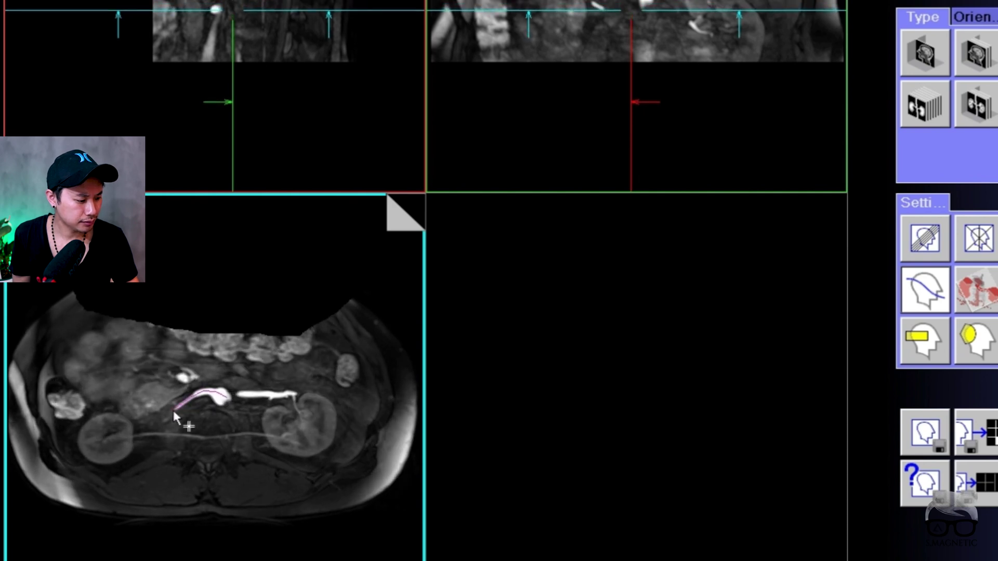
pyautogui.scroll(4, 167, 416)
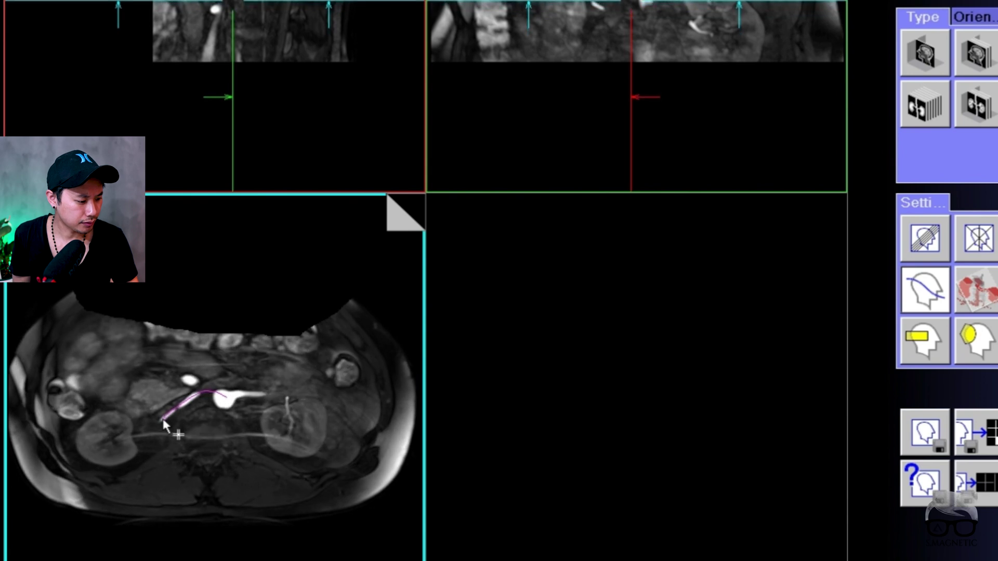
pyautogui.scroll(2, 143, 429)
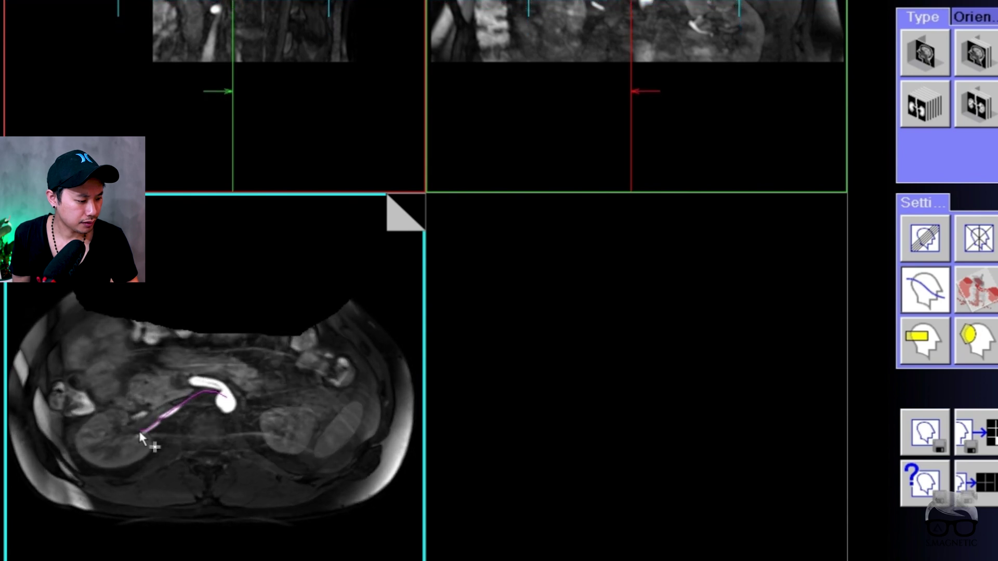
pyautogui.doubleClick(127, 444)
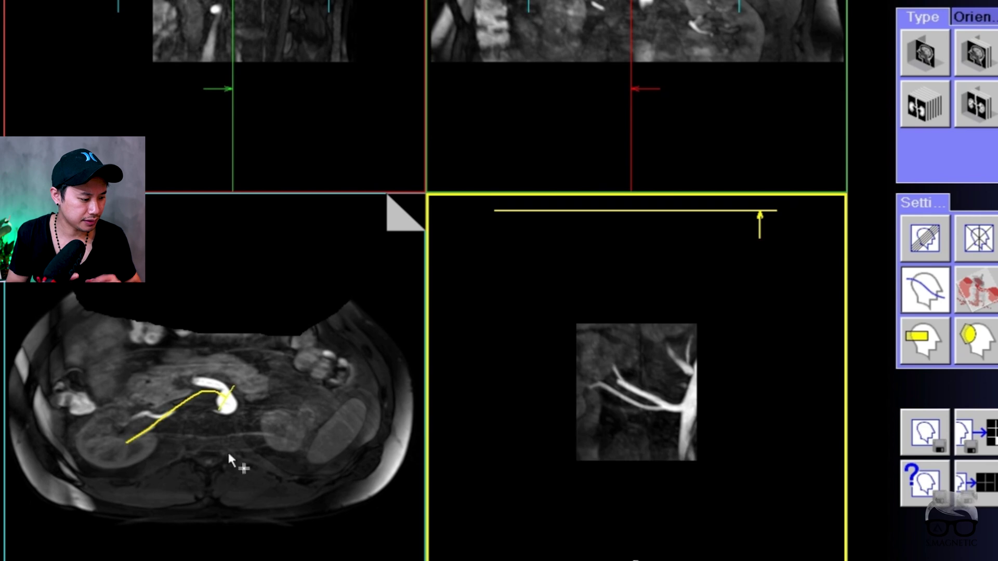
pyautogui.click(612, 427)
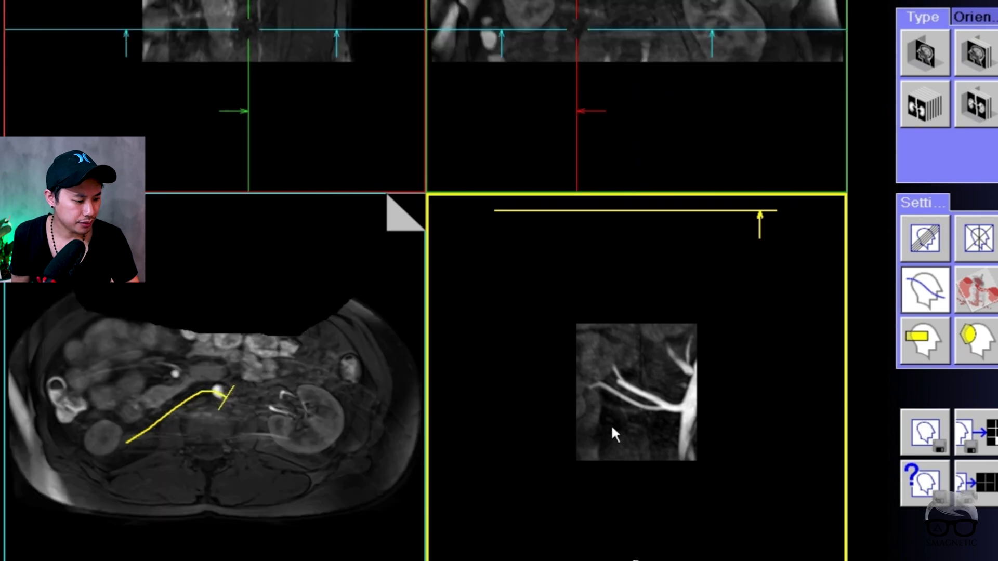
pyautogui.click(604, 425)
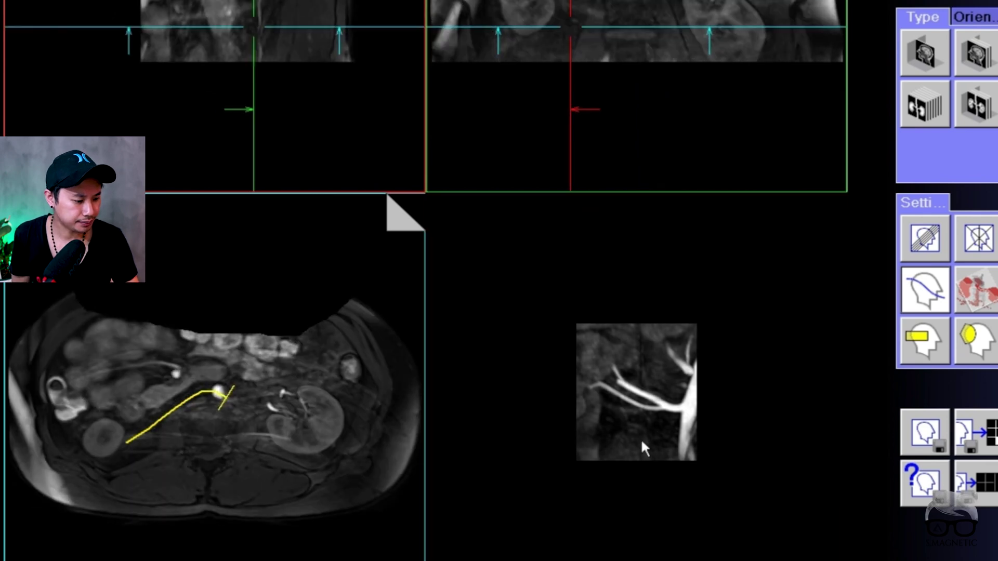